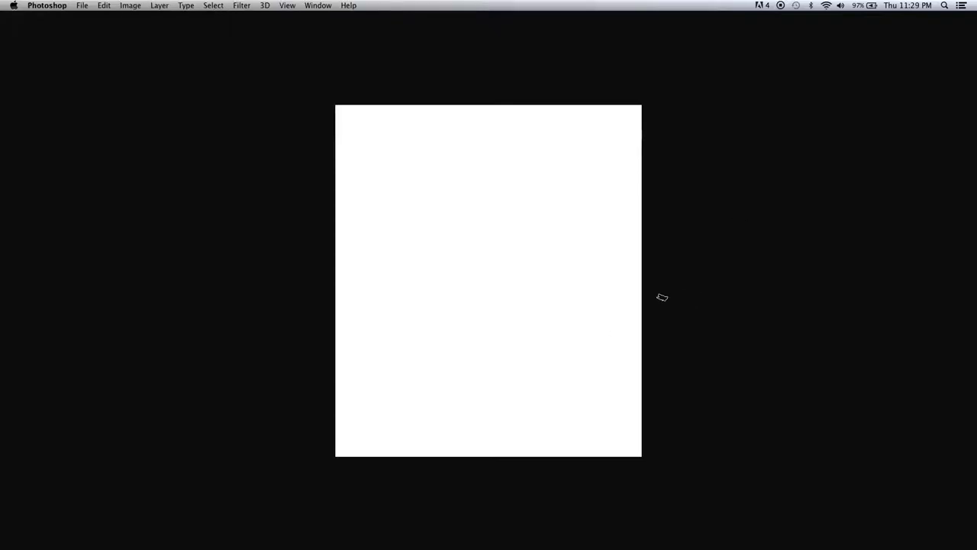
- Fill the canvas dark brown and darken the ground strokes along the bottom
key("alt+BackSpace")
mouse_move(428, 435)
left_mouse_down()
mouse_move(666, 431)
mouse_move(476, 392)
mouse_move(463, 181)
mouse_move(488, 288)
mouse_move(382, 415)
mouse_move(436, 290)
mouse_move(580, 336)
left_mouse_up()
left_click(730, 444)
left_click(776, 438)
left_click(580, 359, "alt")
- Block in the large dark hole and paint light brown vertical streaks across the wall
mouse_move(534, 405)
left_mouse_down()
mouse_move(568, 381)
mouse_move(371, 388)
mouse_move(480, 382)
left_mouse_up()
left_click(758, 402)
left_click(759, 412)
mouse_move(626, 320)
left_mouse_down()
mouse_move(585, 98)
mouse_move(475, 127)
mouse_move(375, 371)
left_mouse_up()
mouse_move(580, 382)
left_mouse_down()
mouse_move(527, 409)
mouse_move(377, 338)
mouse_move(397, 397)
left_mouse_up()
left_click(759, 410)
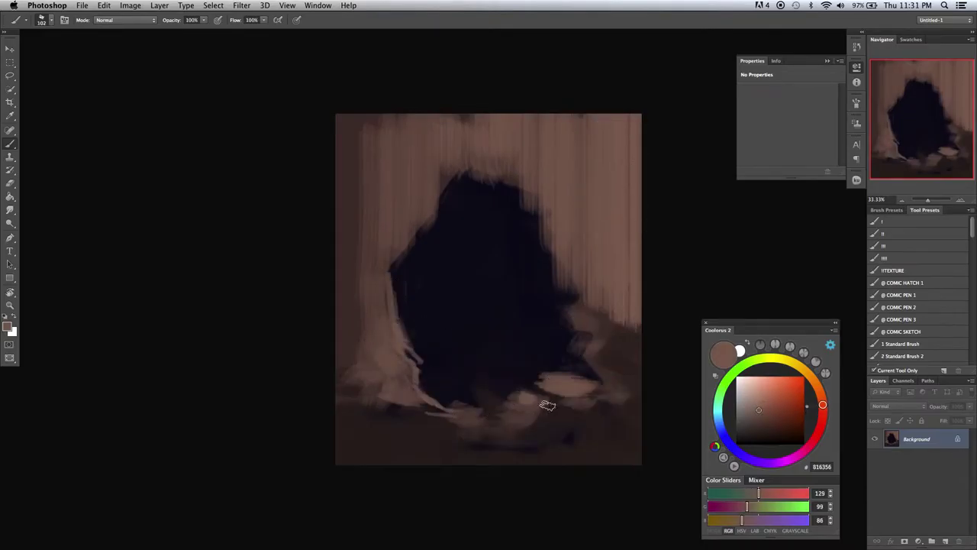
left_click_drag(526, 399, 565, 391)
- Add broad dark strokes at the lower left and light strokes down the right side
left_click(517, 428, "alt")
left_click_drag(504, 439, 388, 341)
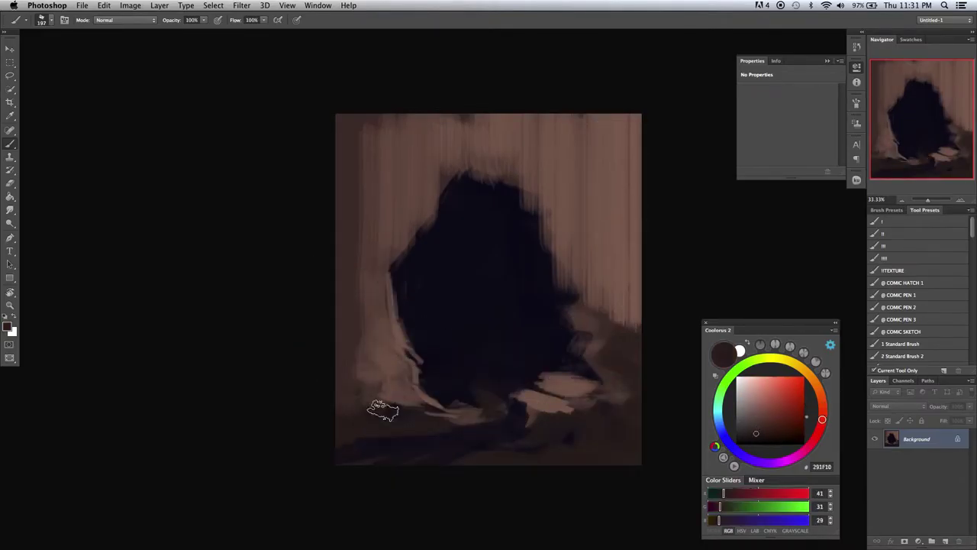
left_click(530, 432, "alt")
left_click(603, 338, "alt")
left_click_drag(611, 328, 404, 458)
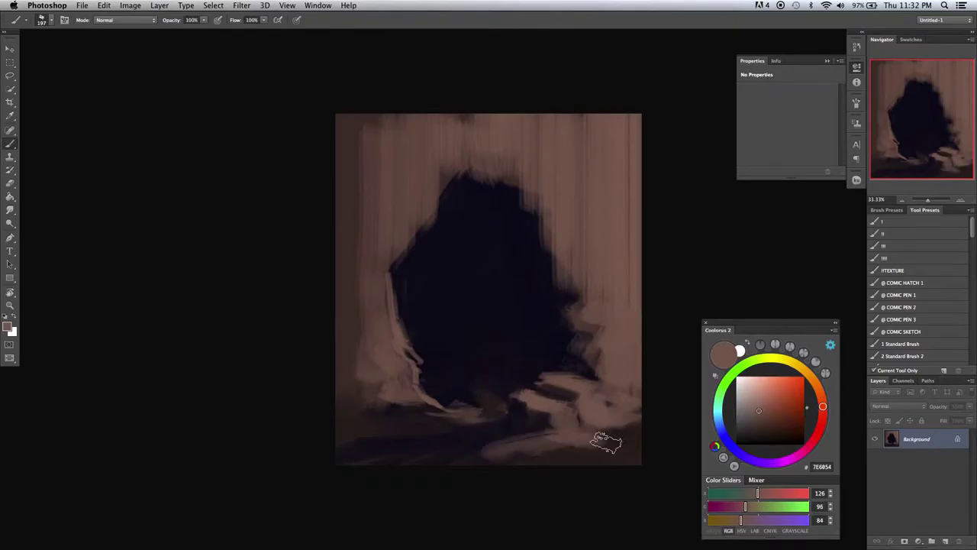
left_click_drag(391, 422, 338, 395)
- Sample browns and pinks from the wall and paint light strokes at the lower and upper right
left_click(338, 394, "alt")
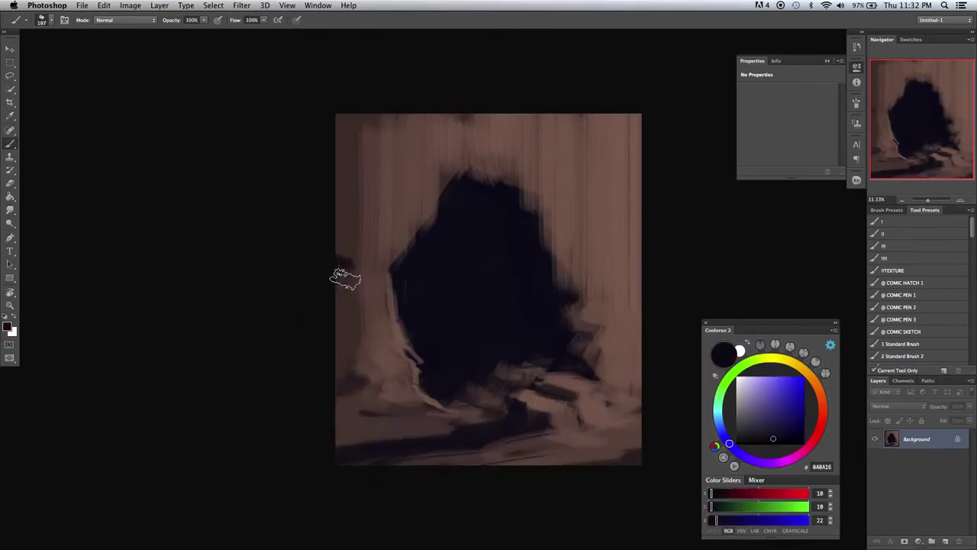
left_click(336, 268, "alt")
left_click(509, 305, "alt")
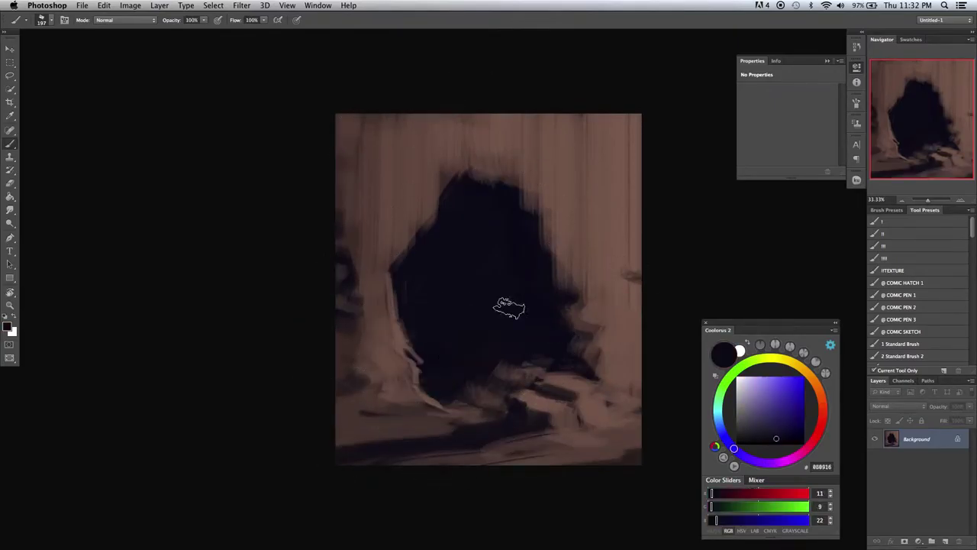
left_click(385, 381, "alt")
left_click(613, 256, "alt")
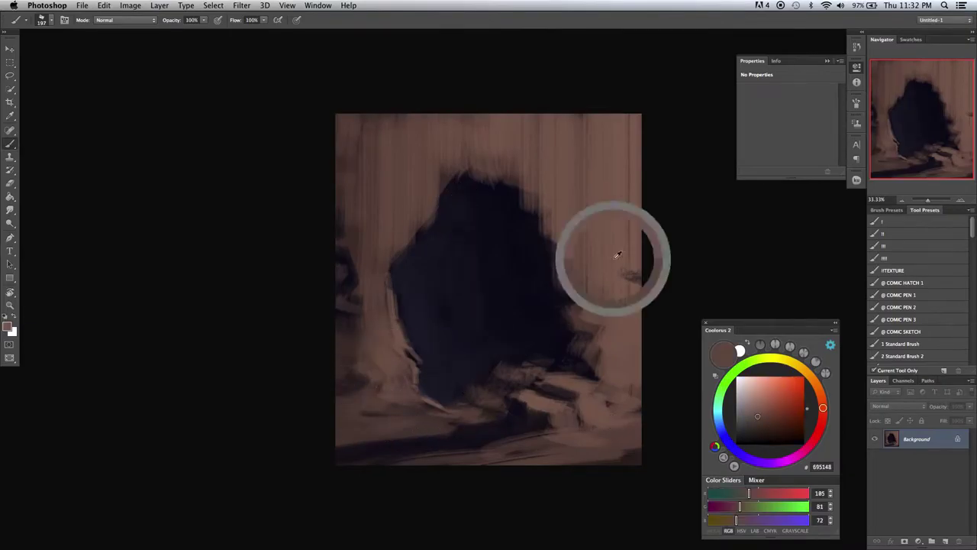
left_click_drag(636, 437, 633, 338)
left_click(633, 323, "alt")
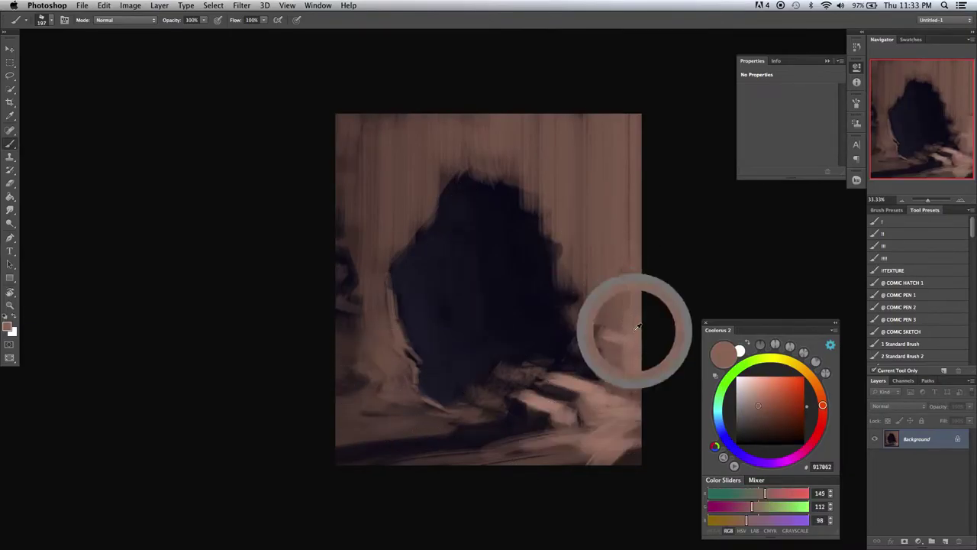
left_click_drag(637, 283, 573, 219)
- Paint a thin pale rim on the hole's left edge and pale rubble along the bottom
left_click(391, 301, "alt")
left_click_drag(390, 294, 391, 311)
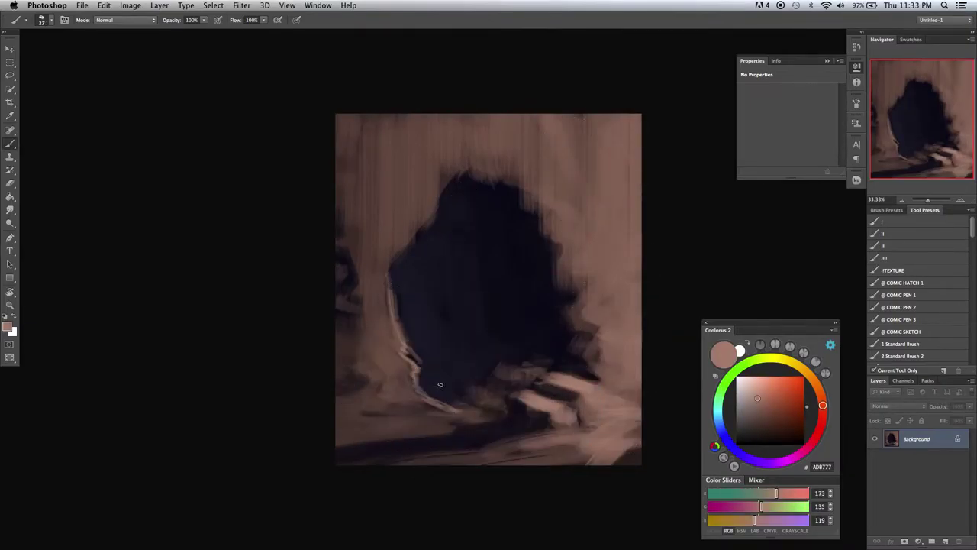
left_click(436, 402, "alt")
mouse_move(388, 403)
left_mouse_down()
mouse_move(468, 416)
mouse_move(340, 432)
left_mouse_up()
left_click(474, 428, "alt")
left_click_drag(557, 257, 516, 271)
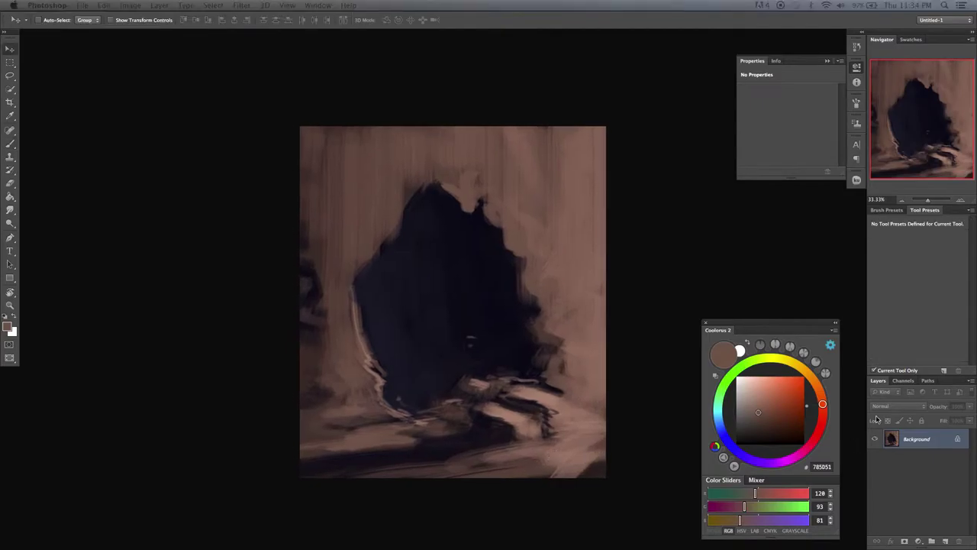
- Add a new layer and paint a dark figure shape inside the hole
key("super+shift+alt+n")
left_click(461, 290, "alt")
left_click_drag(464, 272, 456, 333)
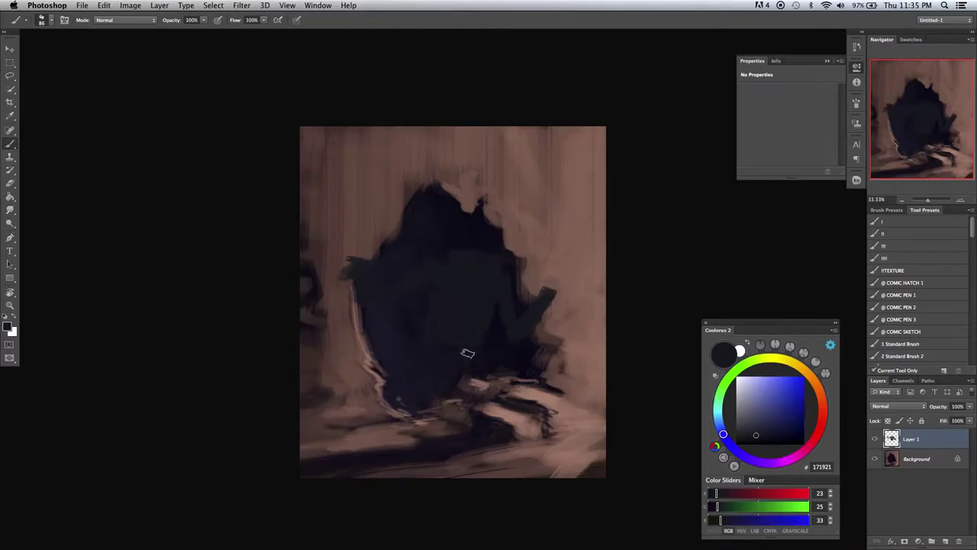
- Rotate and slightly enlarge the dark figure shape with Free Transform, then nudge it
key("super+t")
left_click_drag(626, 307, 632, 320)
key("Return")
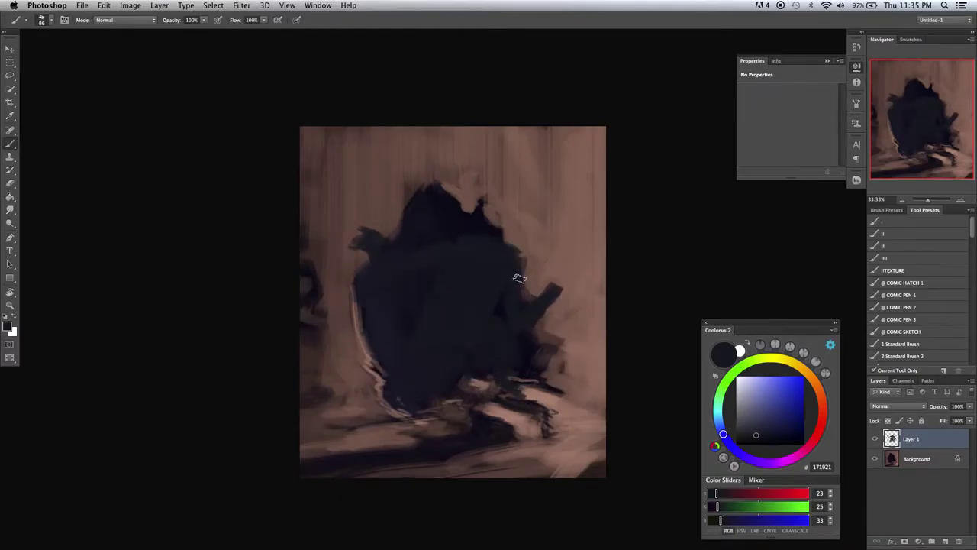
key("super+t")
key("Return")
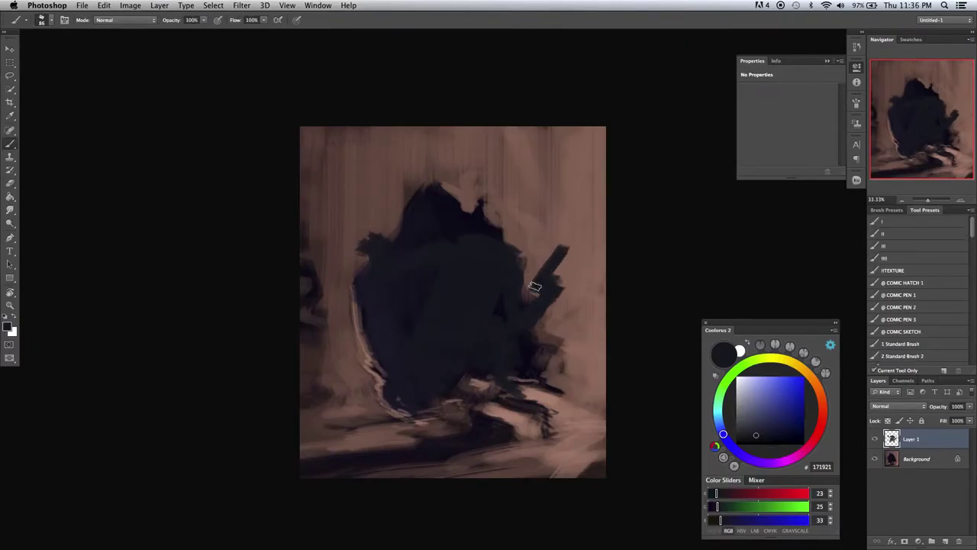
- Choose peach and lighter peach highlight colours for the arm and pistol
left_click(822, 398)
left_click(754, 399)
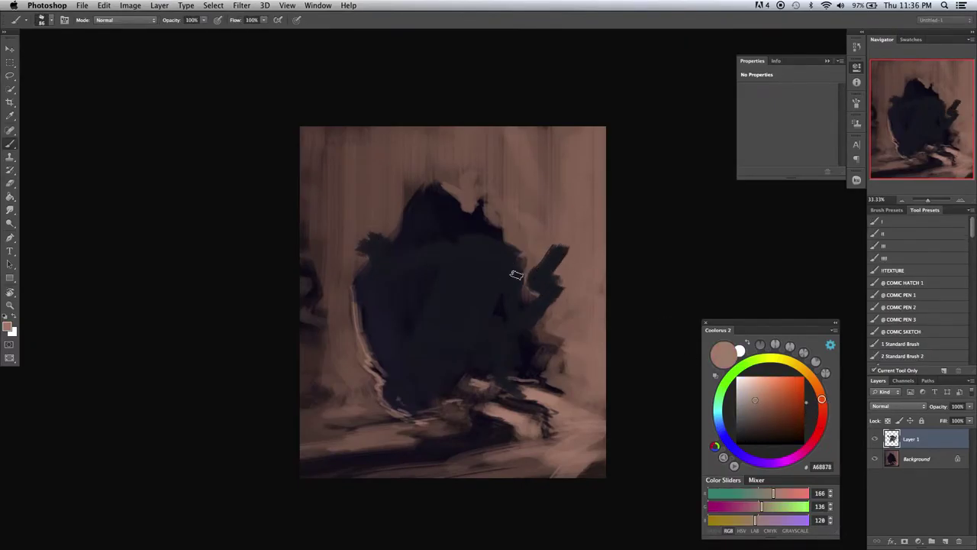
left_click(519, 275, "alt")
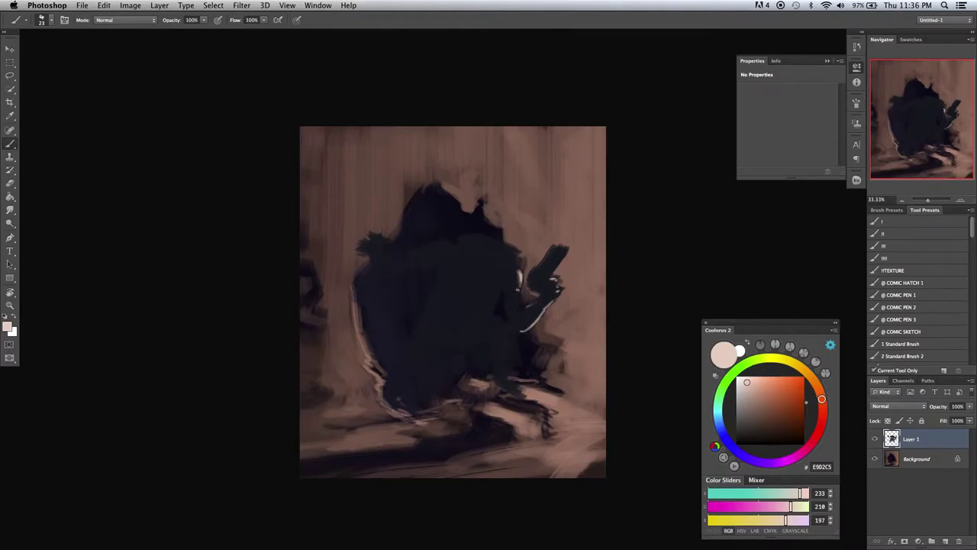
- Tilt the canvas view and resize the brush, then reset the view upright
left_click_drag(665, 316, 534, 251)
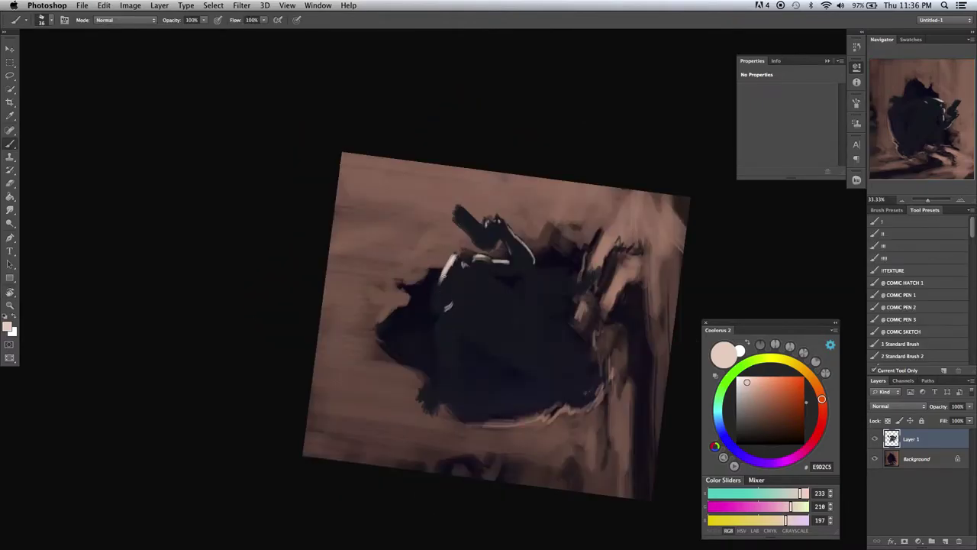
right_click(502, 283)
key("Return")
left_click_drag(548, 289, 474, 306)
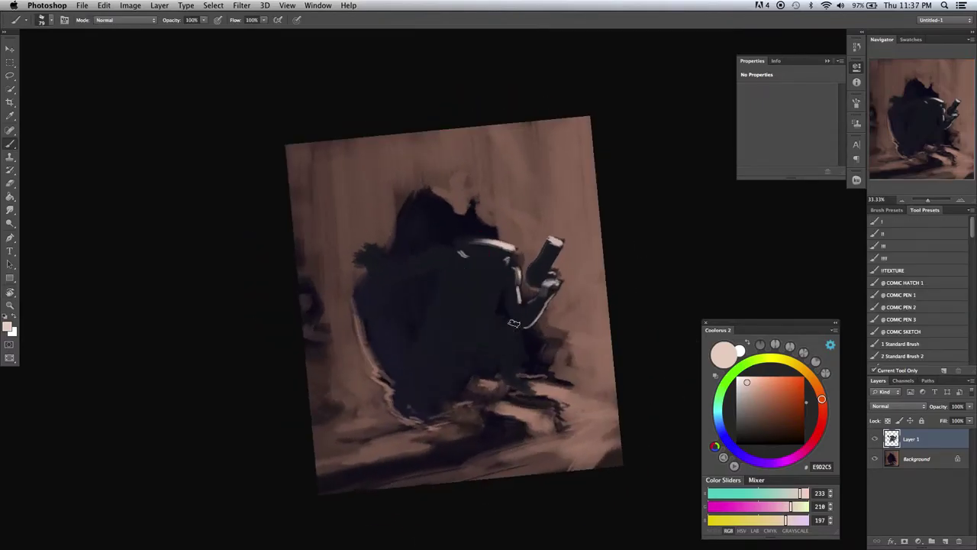
right_click(447, 278)
key("Return")
key("Escape")
- Paint the peach back and arms at several tilted view angles with resized brushes
left_click_drag(647, 381, 637, 366)
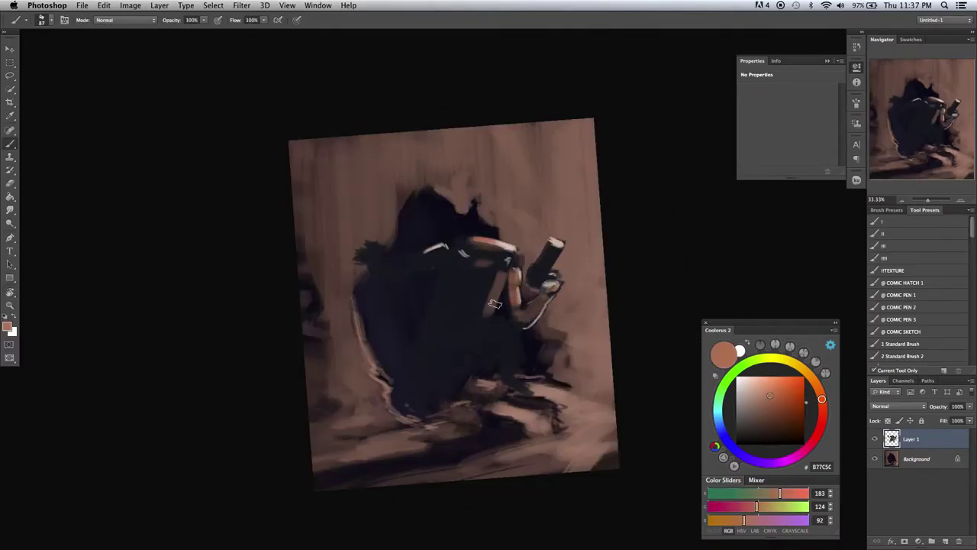
left_click_drag(611, 229, 533, 317)
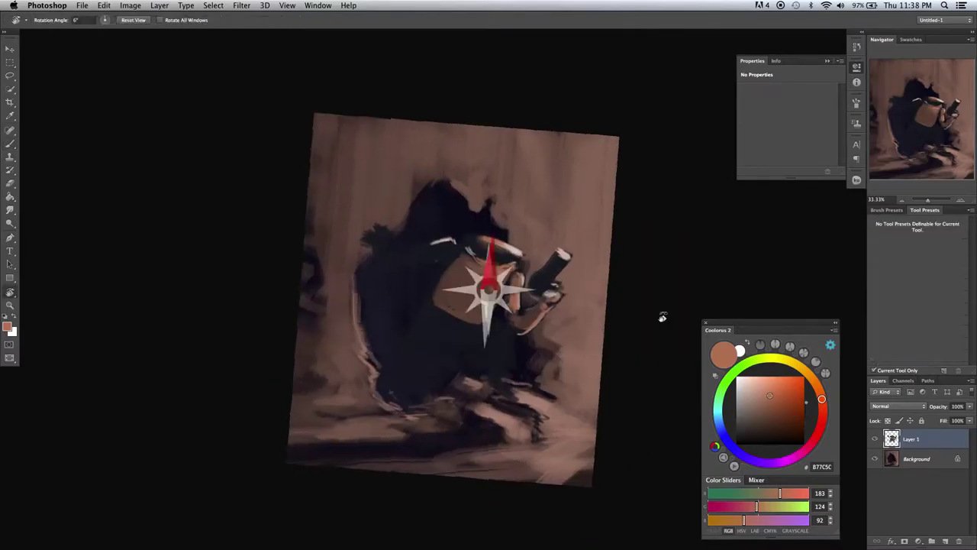
left_click_drag(661, 316, 622, 168)
right_click(421, 315)
key("Return")
mouse_move(415, 316)
left_mouse_down()
mouse_move(400, 223)
mouse_move(654, 258)
left_mouse_up()
right_click(448, 306)
right_click(484, 321)
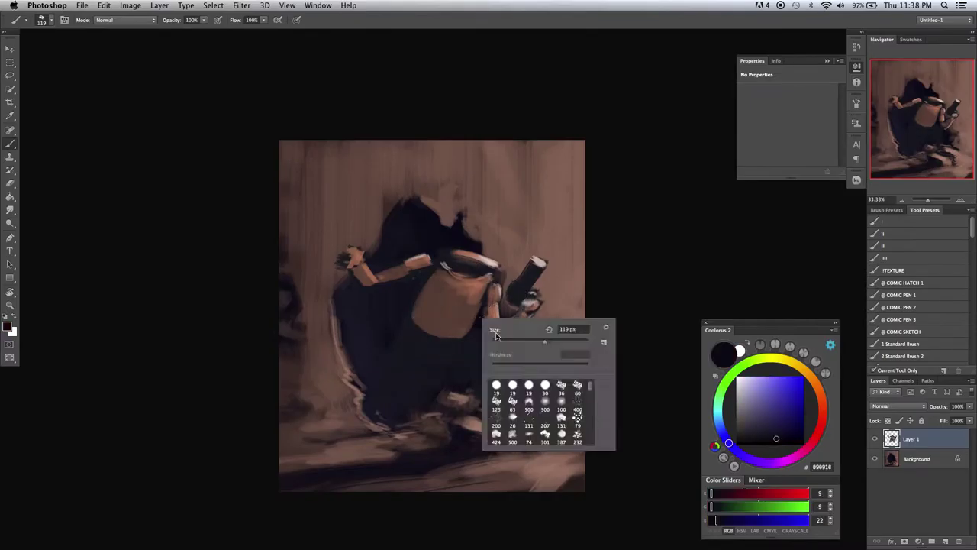
- Brush blue-grey trousers onto the crouching figure
key("e")
key("b")
left_click(753, 416)
mouse_move(466, 333)
left_mouse_down()
mouse_move(427, 458)
mouse_move(527, 443)
left_mouse_up()
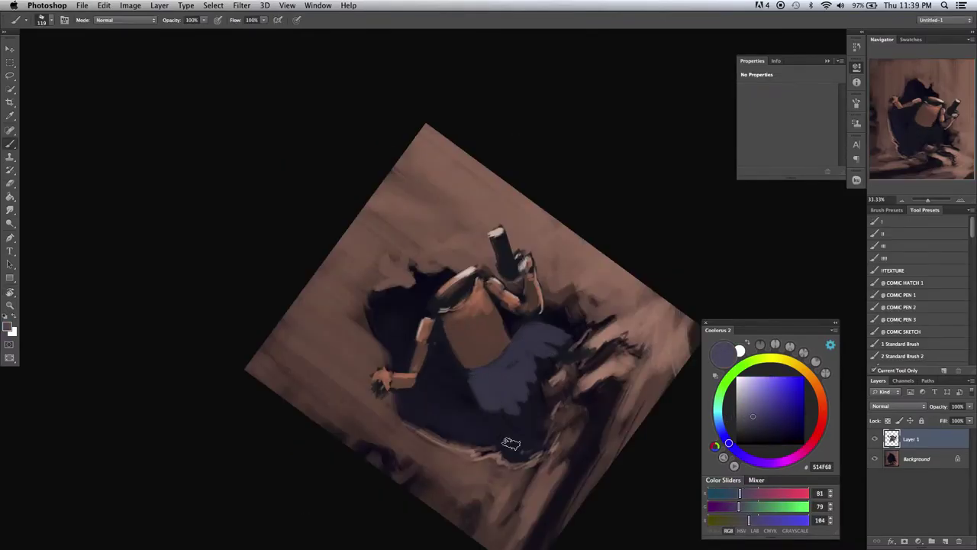
left_click_drag(473, 488, 428, 514)
- Shade the back and arms with lavender, near-black and brown at rotated view angles
key("Escape")
left_click(743, 387)
left_click_drag(534, 252, 489, 298)
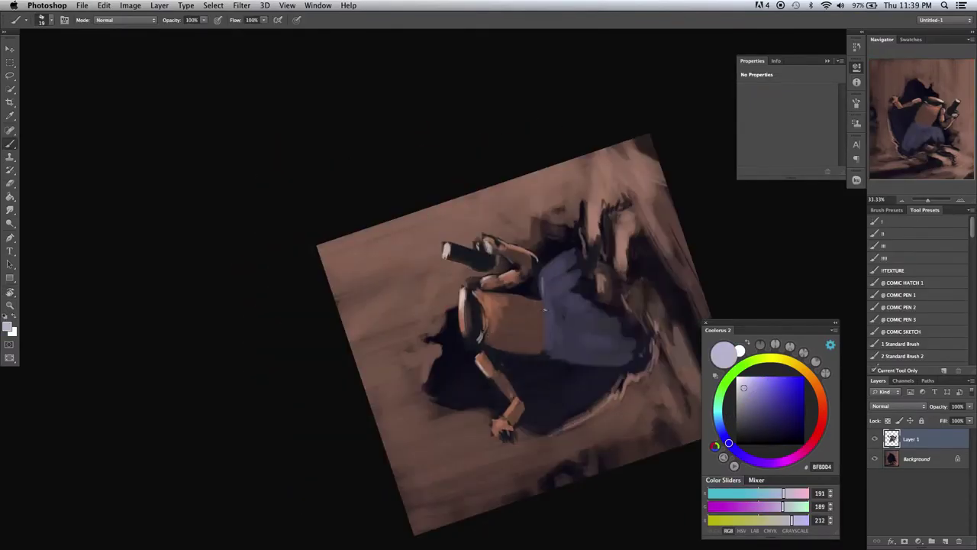
left_click(500, 363, "alt")
left_click_drag(551, 275, 432, 513)
left_click(400, 389, "alt")
mouse_move(623, 216)
left_mouse_down()
mouse_move(580, 345)
mouse_move(534, 397)
left_mouse_up()
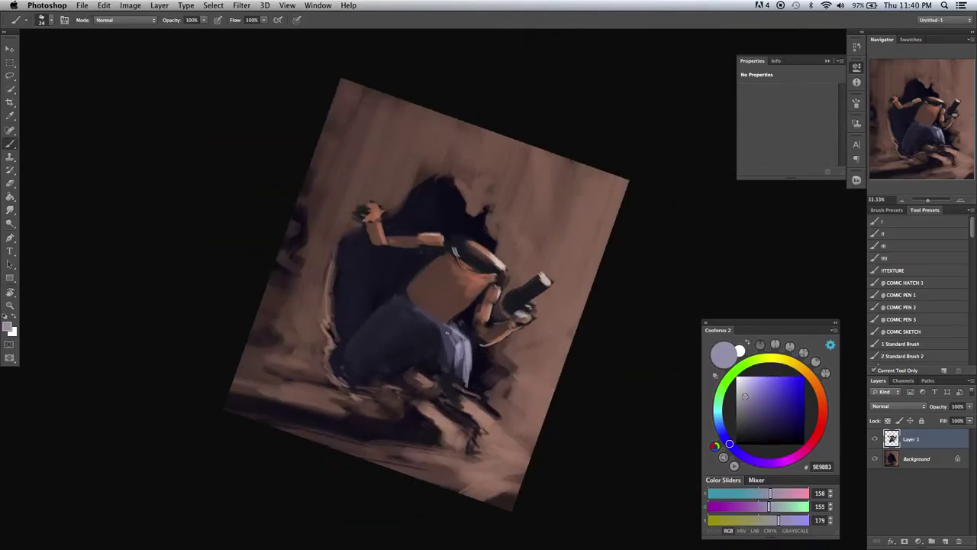
key("Escape")
- Add dark blue-black shading to the figure, then rotate the view back upright
left_click(454, 320, "alt")
left_click(432, 279, "alt")
mouse_move(432, 279)
left_mouse_down()
mouse_move(534, 191)
mouse_move(580, 343)
mouse_move(647, 399)
mouse_move(490, 291)
left_mouse_up()
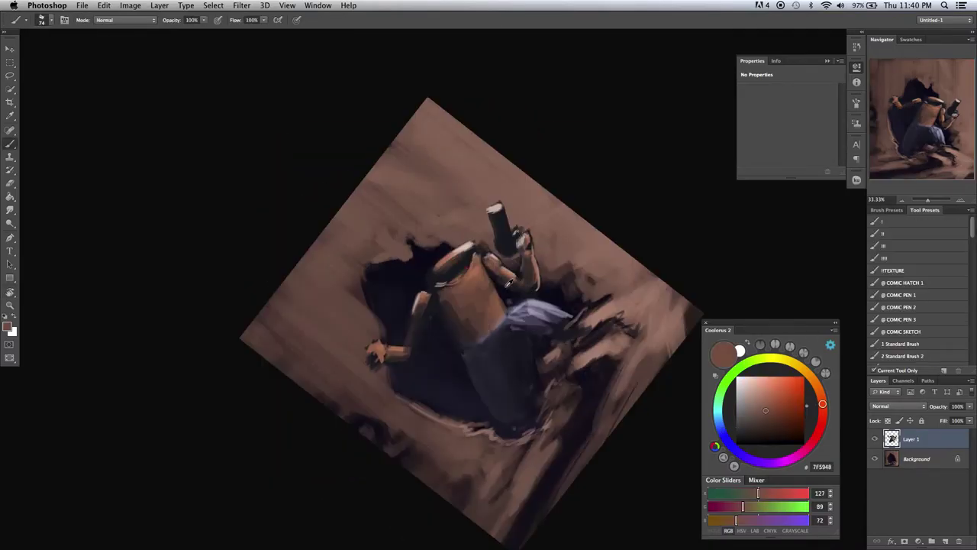
left_click(617, 451, "alt")
mouse_move(616, 451)
left_mouse_down()
mouse_move(661, 212)
mouse_move(610, 321)
mouse_move(564, 255)
mouse_move(560, 272)
mouse_move(534, 281)
left_mouse_up()
right_click(563, 255)
- Outline the pistol with peach highlights and darken its details with a smaller brush
left_click(554, 259, "alt")
left_click(544, 269, "alt")
right_click(545, 265)
double_click(587, 336)
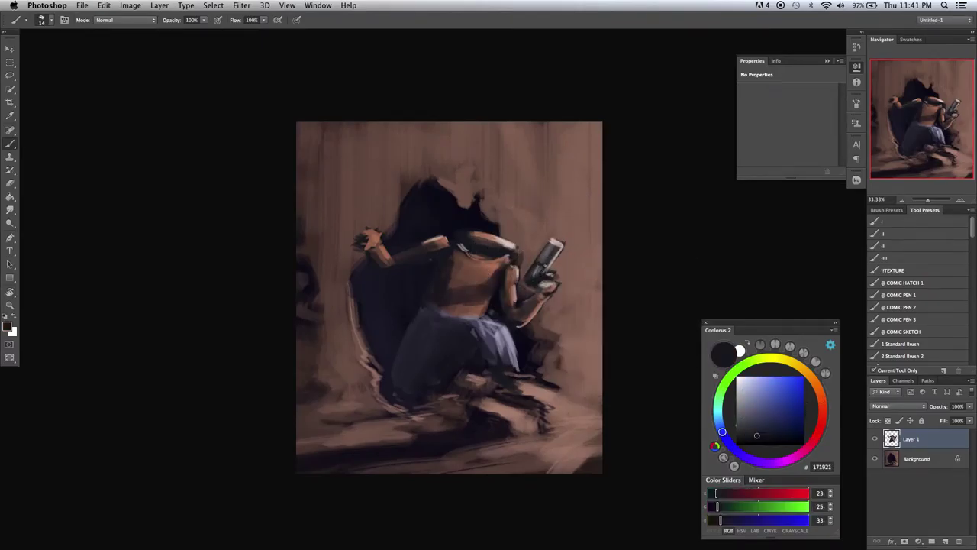
right_click(550, 278)
key("r")
left_click_drag(684, 254, 656, 344)
- Refine the torso with peach highlights and near-black shadows at a tilted view
left_click(496, 292, "alt")
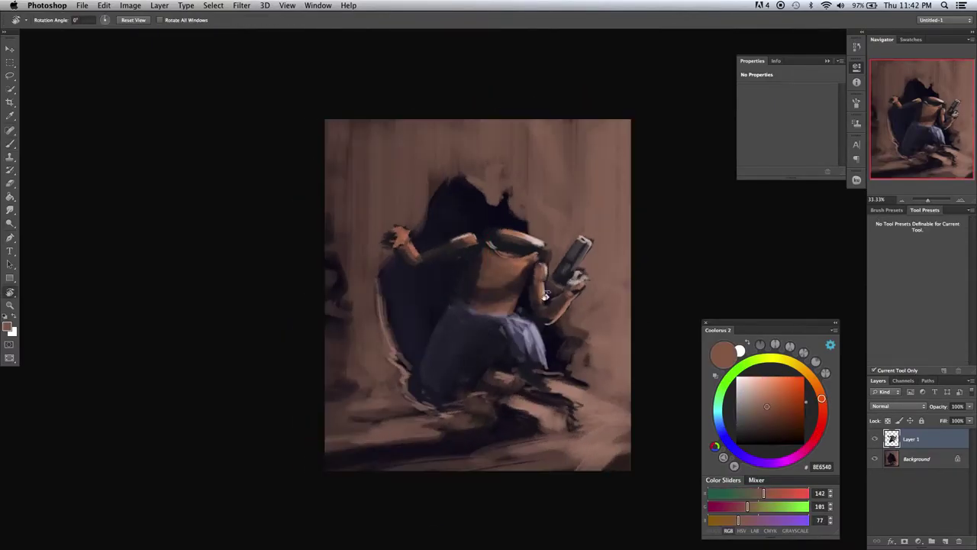
left_click(501, 251, "alt")
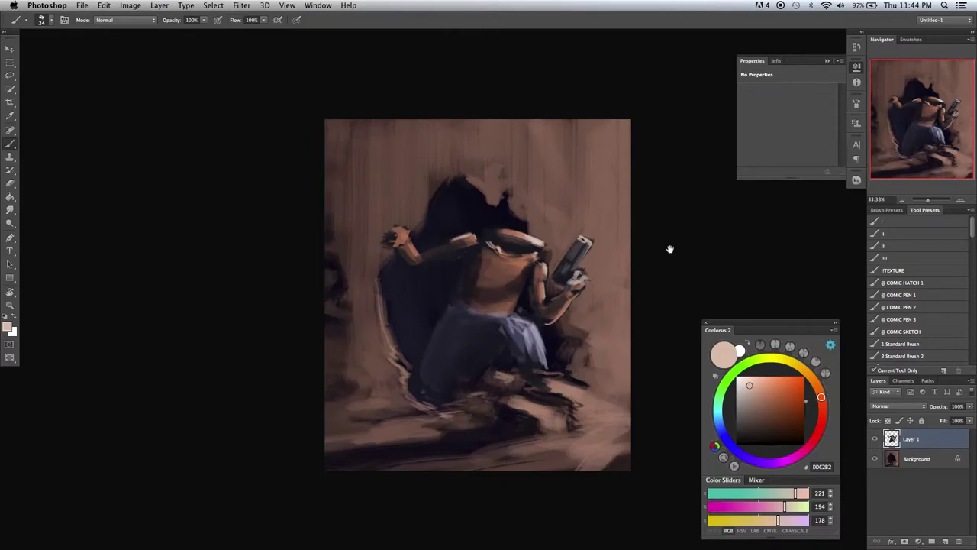
left_click_drag(675, 240, 671, 321)
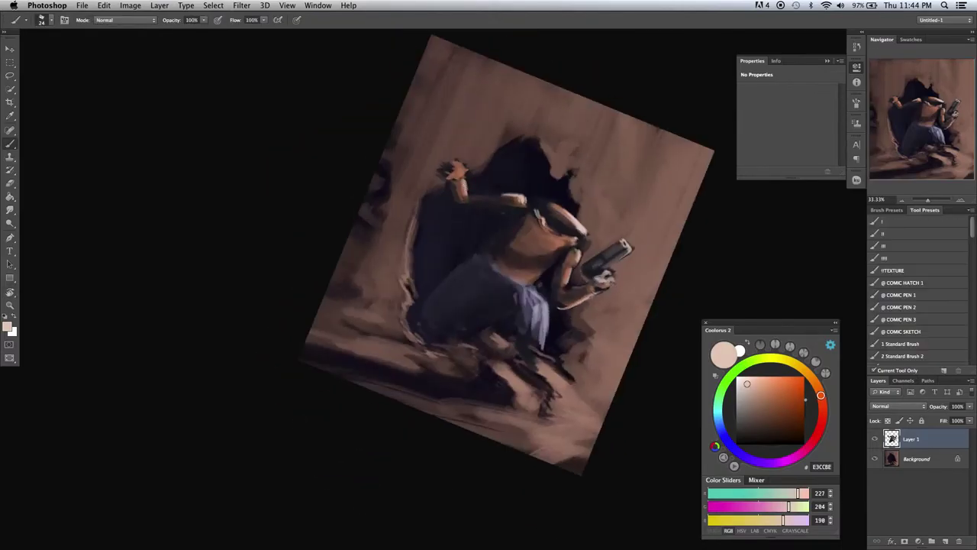
left_click_drag(671, 321, 617, 135)
left_click(494, 235, "alt")
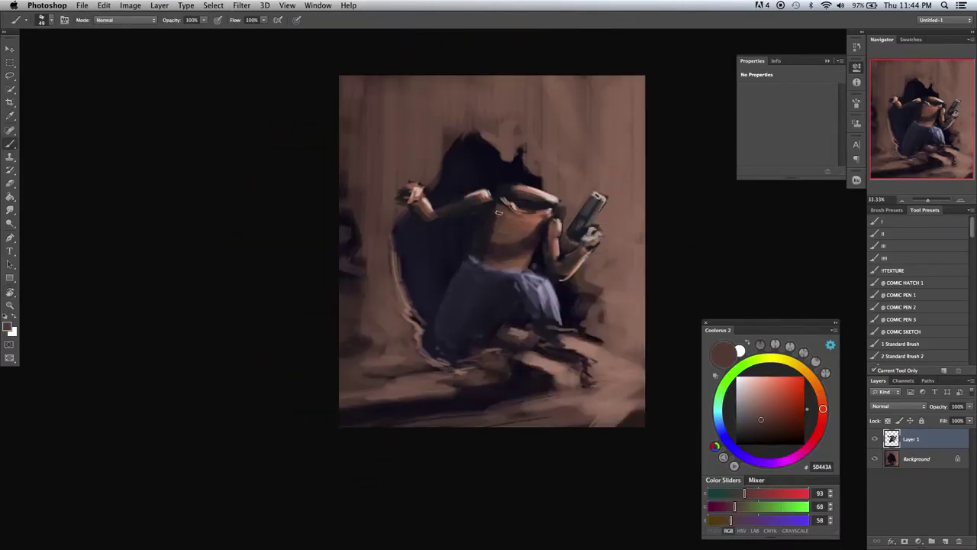
left_click(479, 291, "alt")
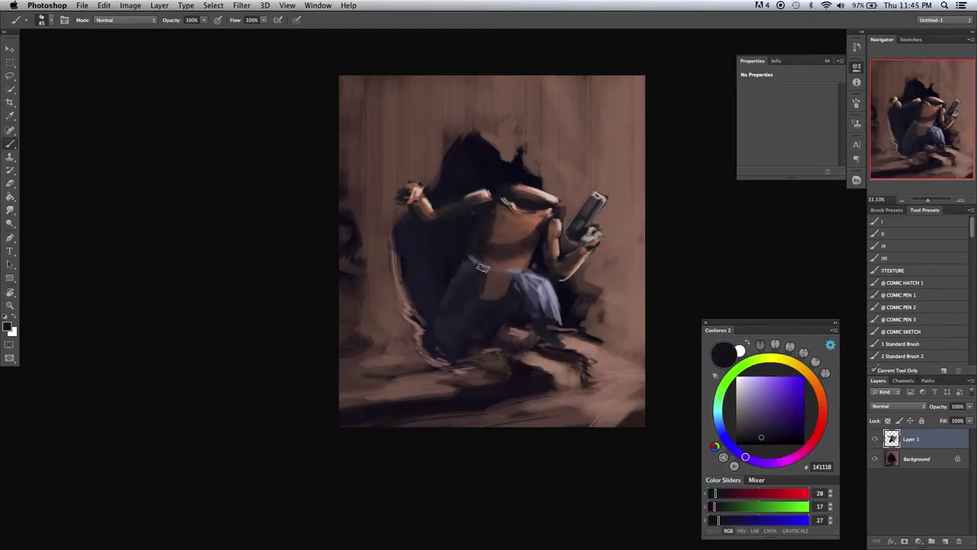
right_click(509, 273)
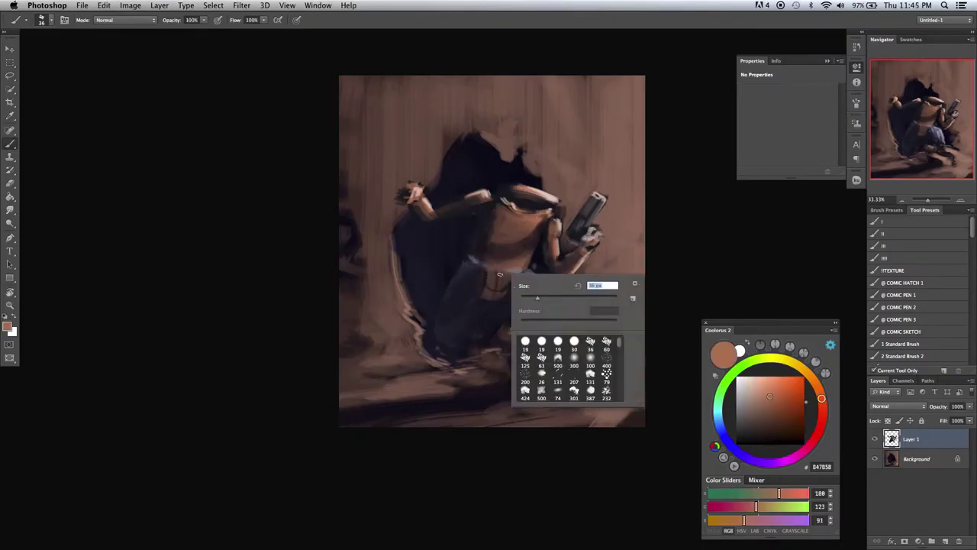
- Shade the figure with dark and warm browns using a 17 px brush at rotated angles
mouse_move(504, 275)
left_mouse_down()
mouse_move(474, 273)
mouse_move(535, 229)
left_mouse_up()
right_click(474, 273)
left_click(545, 246, "alt")
right_click(545, 245)
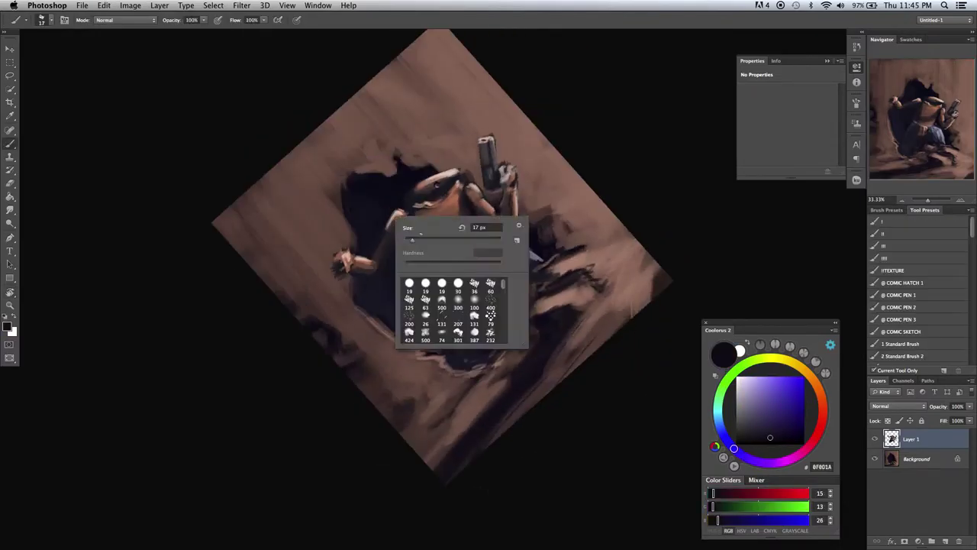
left_click_drag(509, 461, 578, 313)
left_click(619, 318, "alt")
key("Escape")
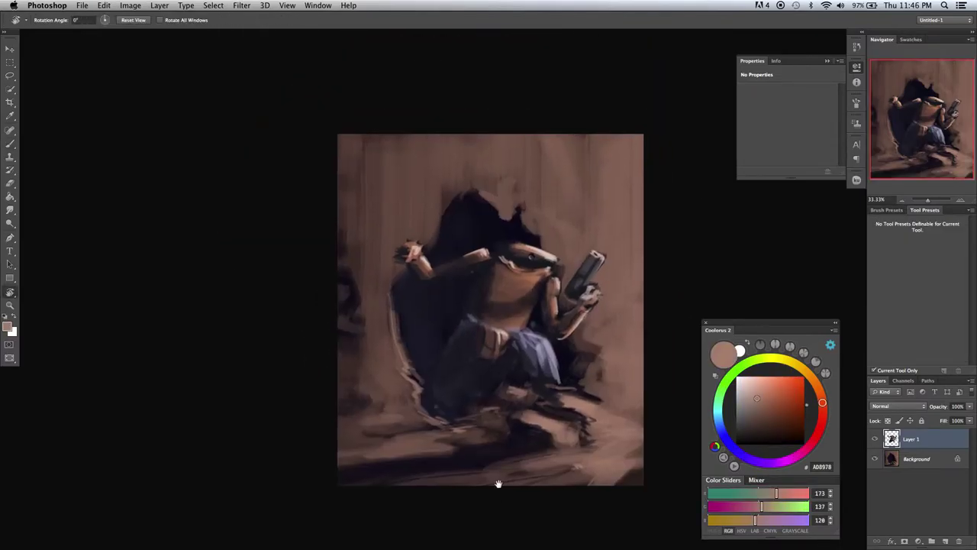
- Add warm brown and dark shadow strokes to the figure at tilted view angles
left_click_drag(480, 273, 523, 291)
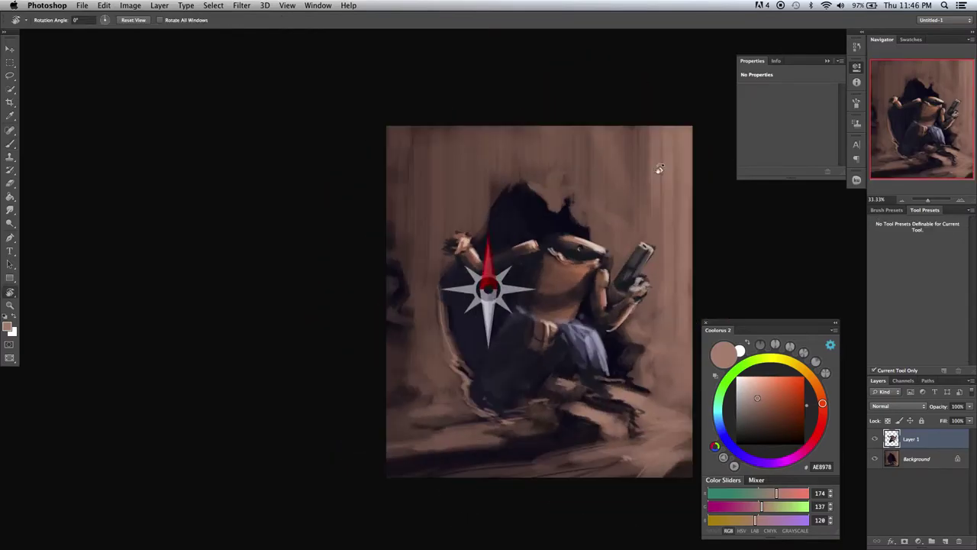
left_click(550, 287, "alt")
left_click_drag(592, 278, 558, 263)
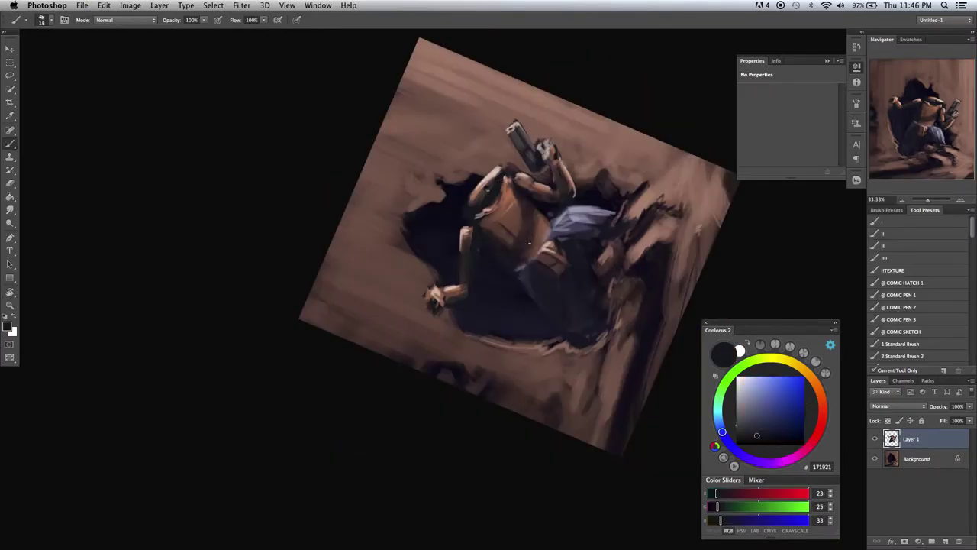
left_click(558, 264, "alt")
key("Escape")
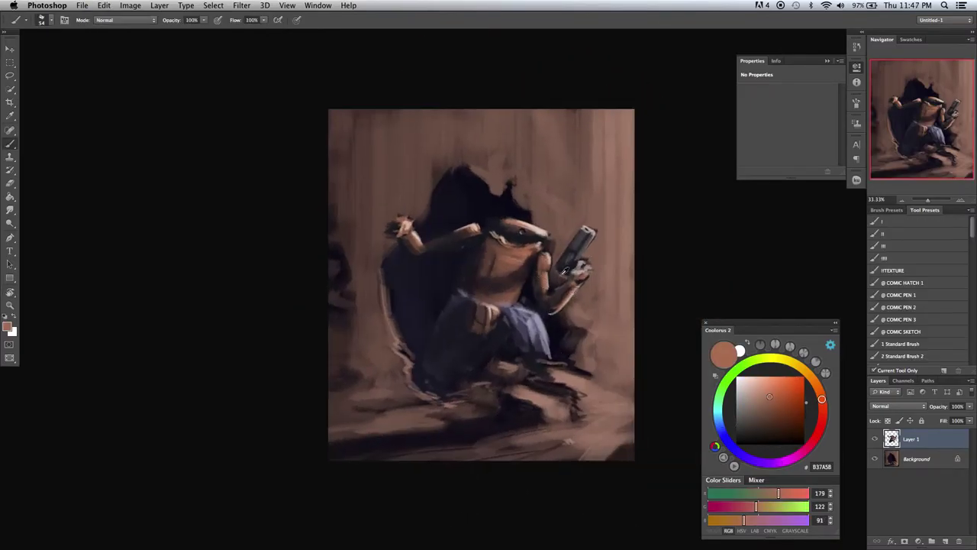
left_click(618, 403, "alt")
mouse_move(618, 403)
left_mouse_down()
mouse_move(646, 388)
mouse_move(535, 306)
left_mouse_up()
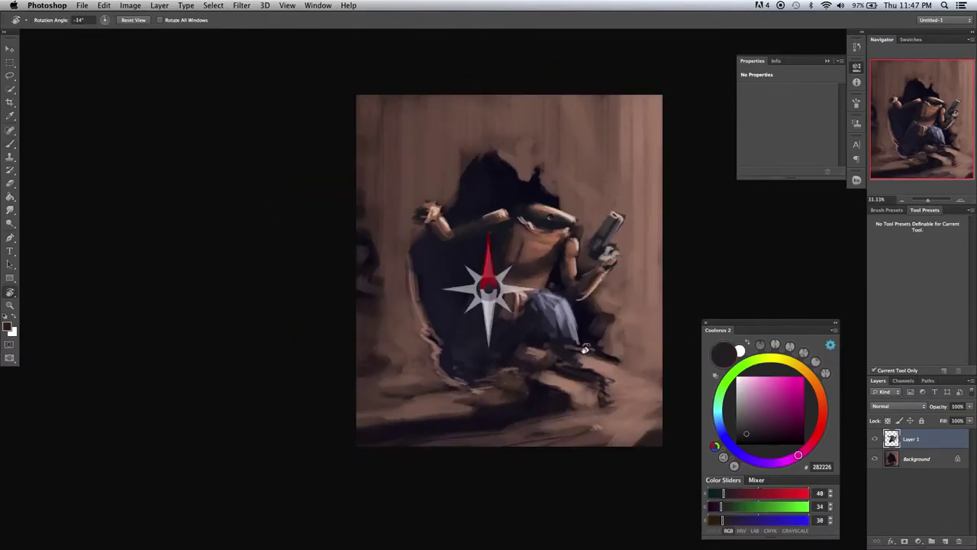
key("Escape")
- Paint mid brown and blue-black shadows with a larger brush, then light brown accents
left_click(493, 282, "alt")
left_click(491, 294, "alt")
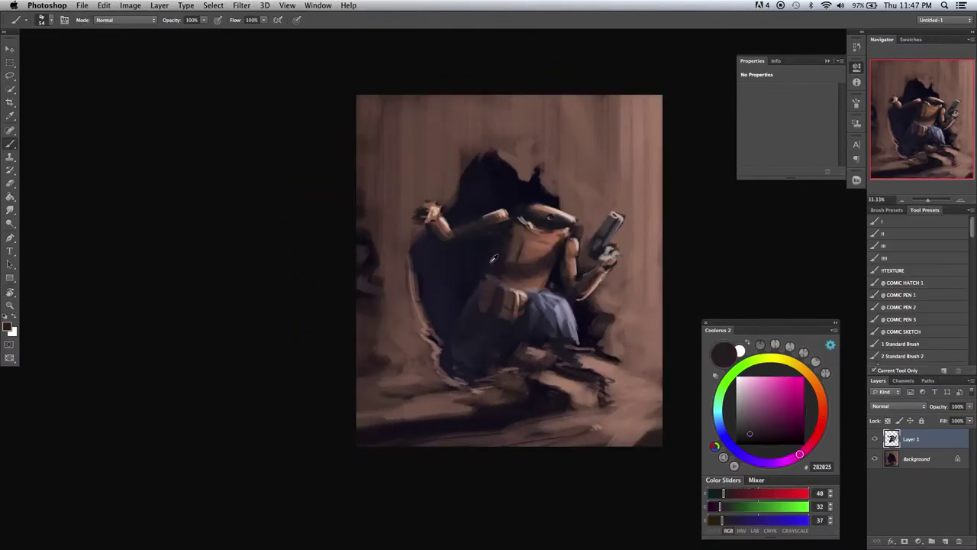
left_click(487, 296, "alt")
right_click(512, 284)
key("Return")
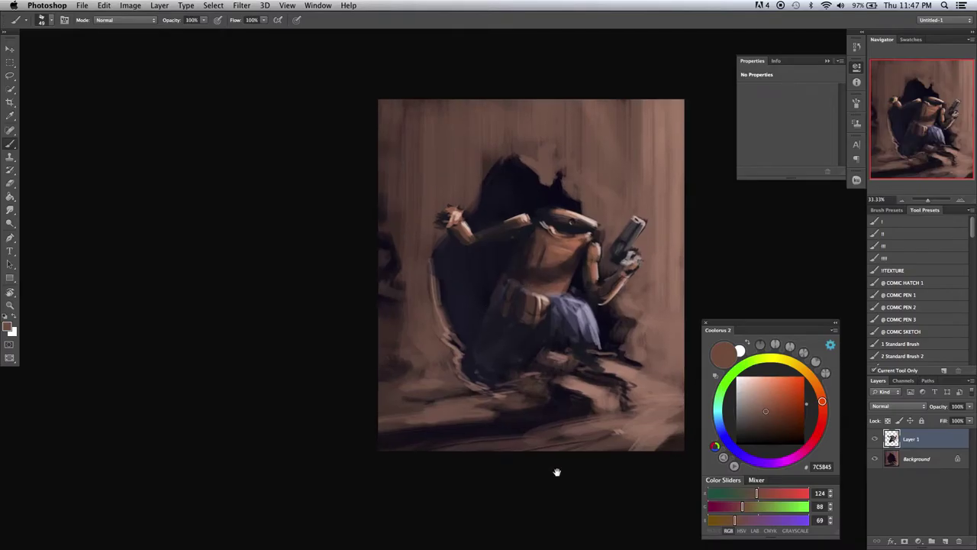
left_click(578, 264, "alt")
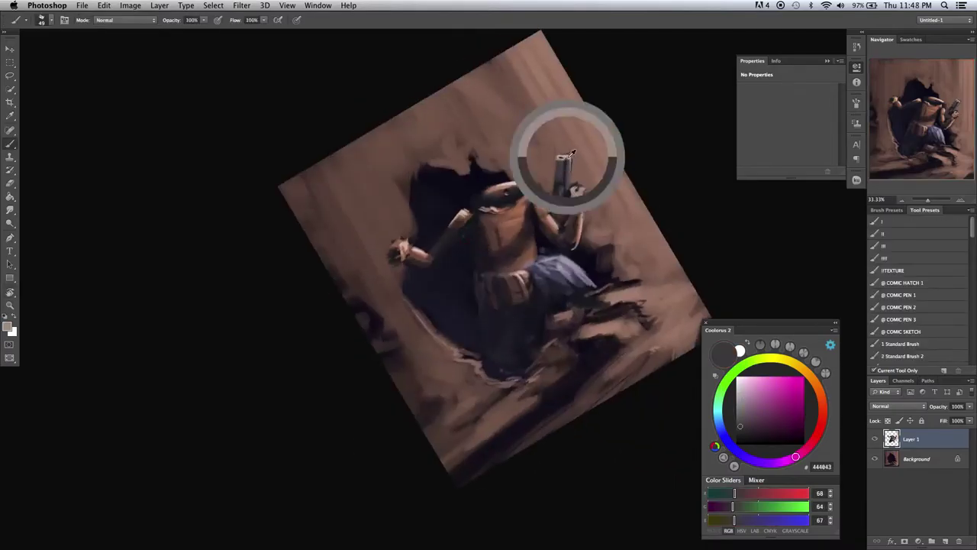
- Paint a light stroke across the chest and brown shading with the view rotated
key("r")
mouse_move(556, 152)
left_mouse_down()
mouse_move(455, 123)
mouse_move(491, 453)
left_mouse_up()
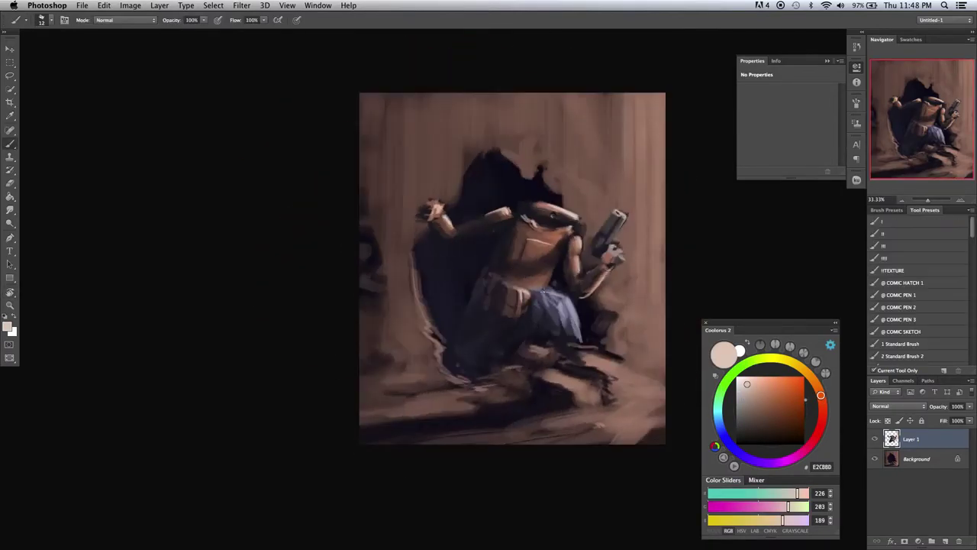
left_click(597, 306, "alt")
left_click_drag(539, 239, 525, 233)
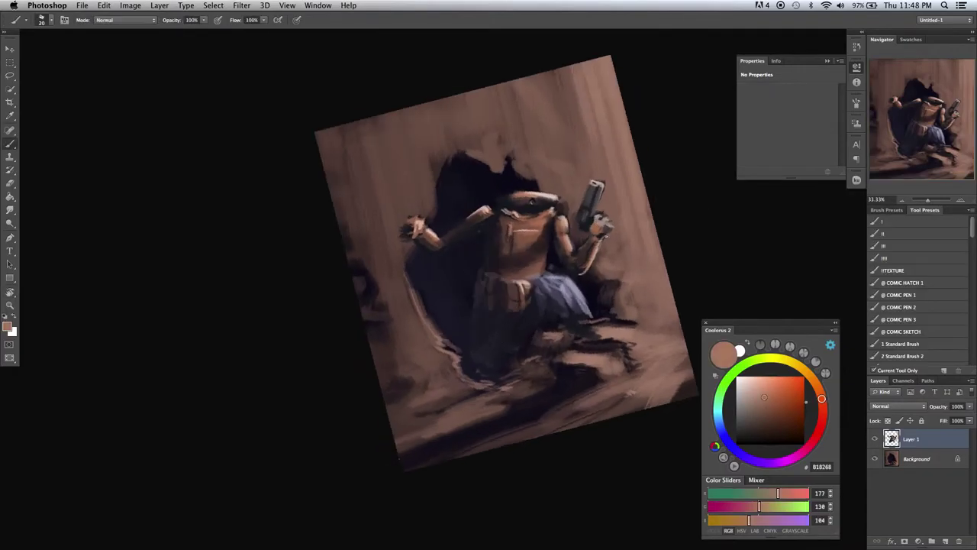
left_click(441, 209, "alt")
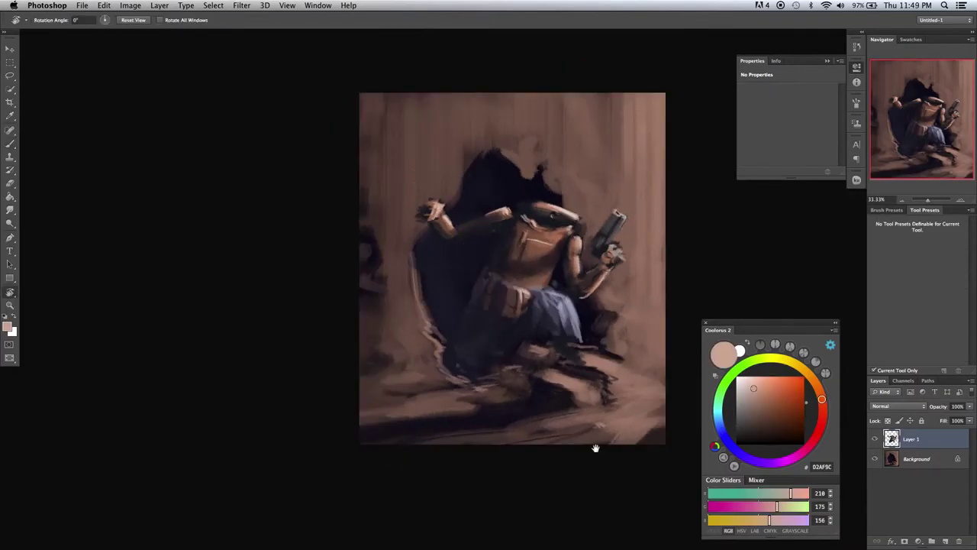
left_click_drag(596, 447, 559, 348)
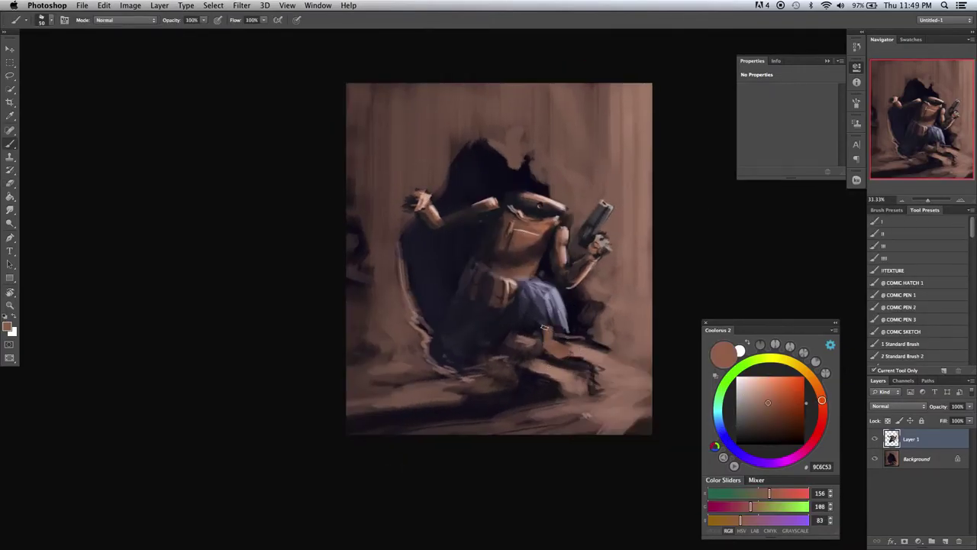
- Paint dark detail strokes on the belt pouches and pale skin highlights
left_click(542, 327, "alt")
left_click(555, 353, "alt")
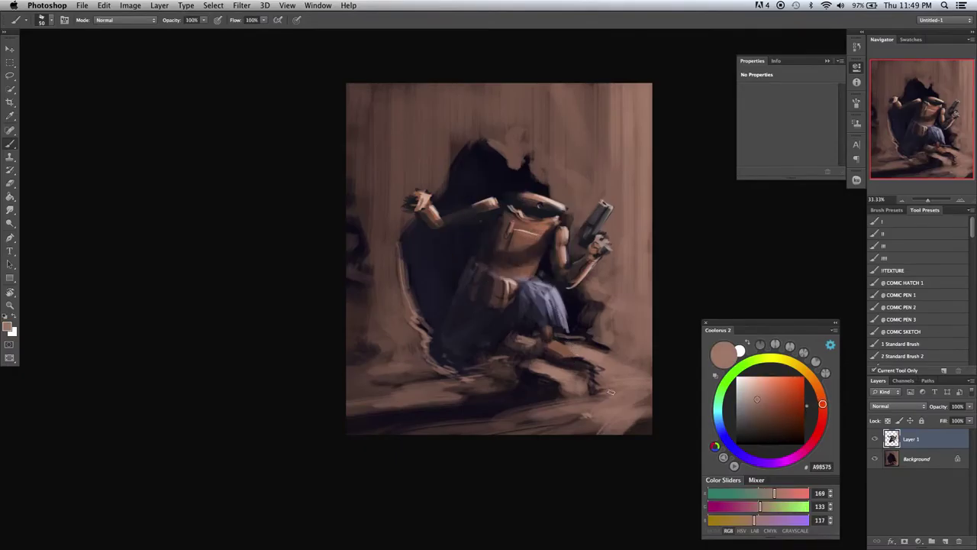
left_click_drag(555, 353, 564, 351)
left_click(558, 341, "alt")
left_click(566, 342, "alt")
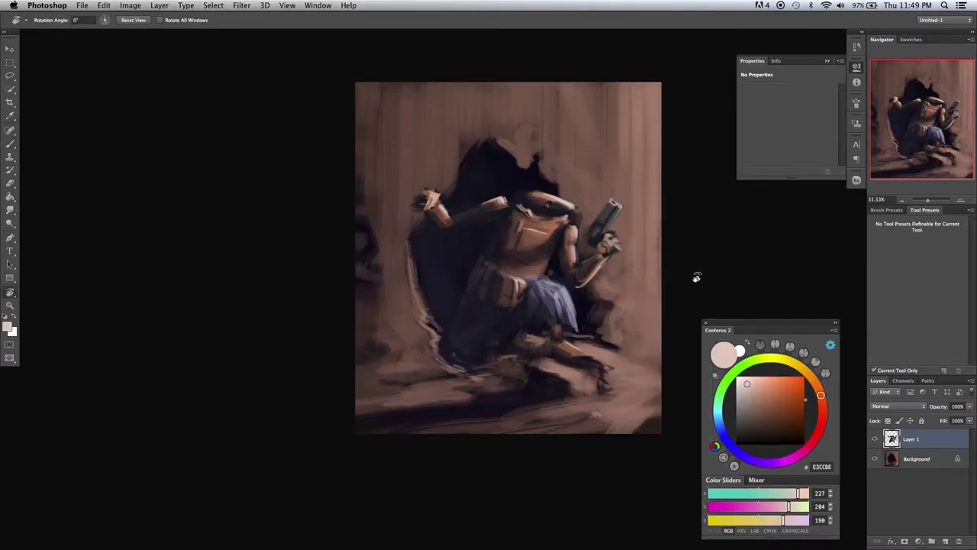
- Reset the view rotation, pick a warm grey-brown and shrink the brush for rubble detail
key("e")
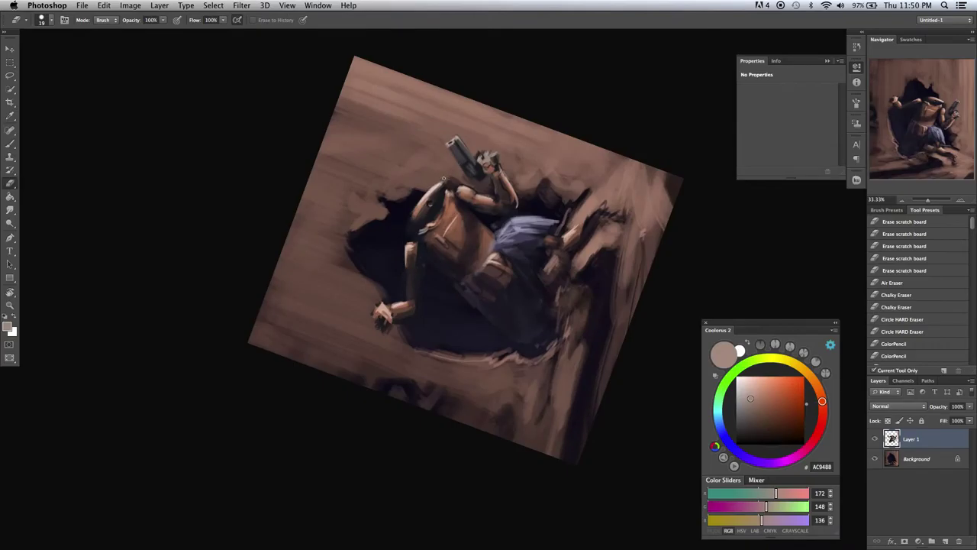
key("r")
left_click_drag(421, 191, 644, 338)
key("b")
left_click(624, 99, "alt")
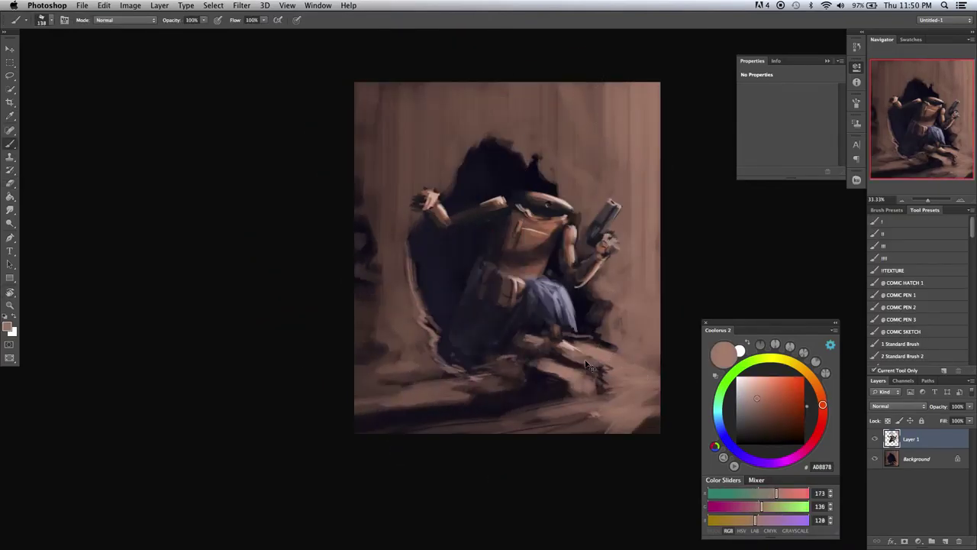
key("alt+bracketleft")
left_click(538, 370, "alt")
- Resize the brush on Layer 1 and paint dark strokes over the figure's hair
right_click(510, 174)
key("Return")
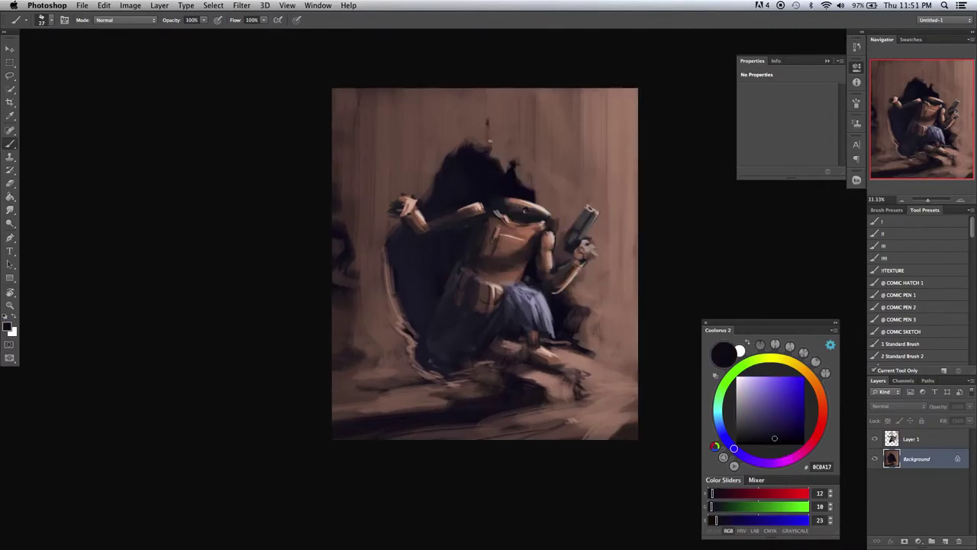
key("alt+bracketright")
right_click(489, 141)
key("Return")
left_click_drag(505, 130, 510, 162)
- Sample near-black shadow tones and paint dark crack lines on the wall at an angle
left_click(436, 181, "alt")
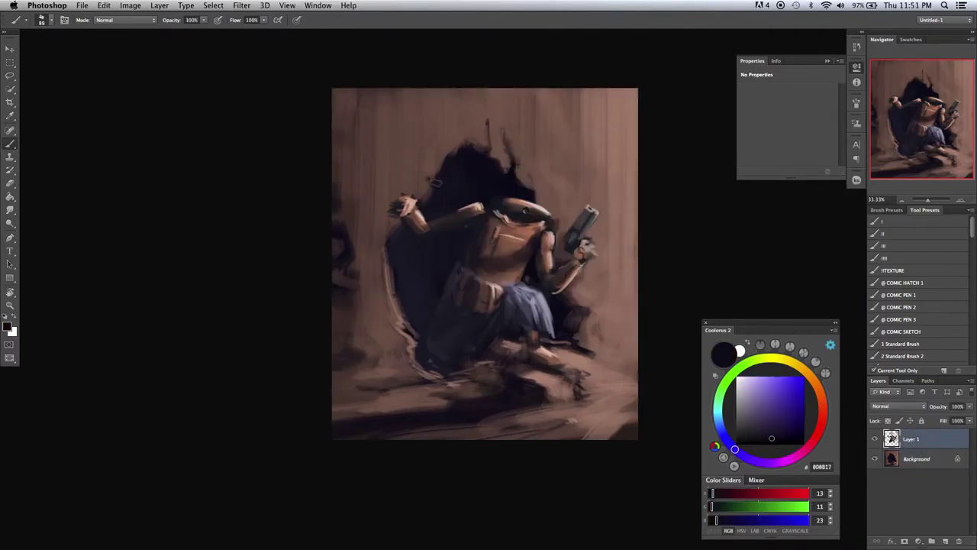
left_click(400, 275, "alt")
key("r")
left_click_drag(428, 290, 473, 229)
left_click_drag(569, 215, 602, 239)
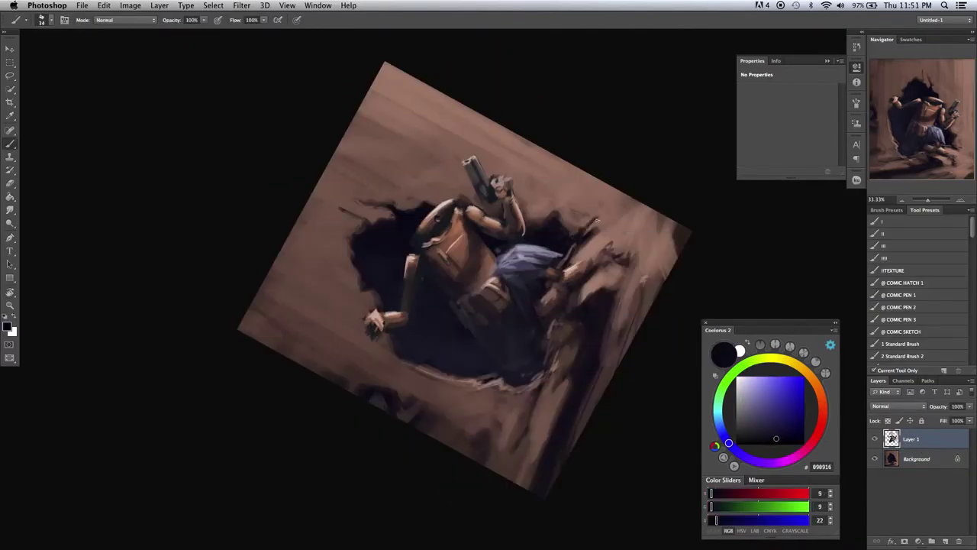
key("Escape")
- Rotate the canvas about 58°, thin the brush, and sample wall brown and dark crack colours
key("r")
left_click_drag(703, 301, 665, 332)
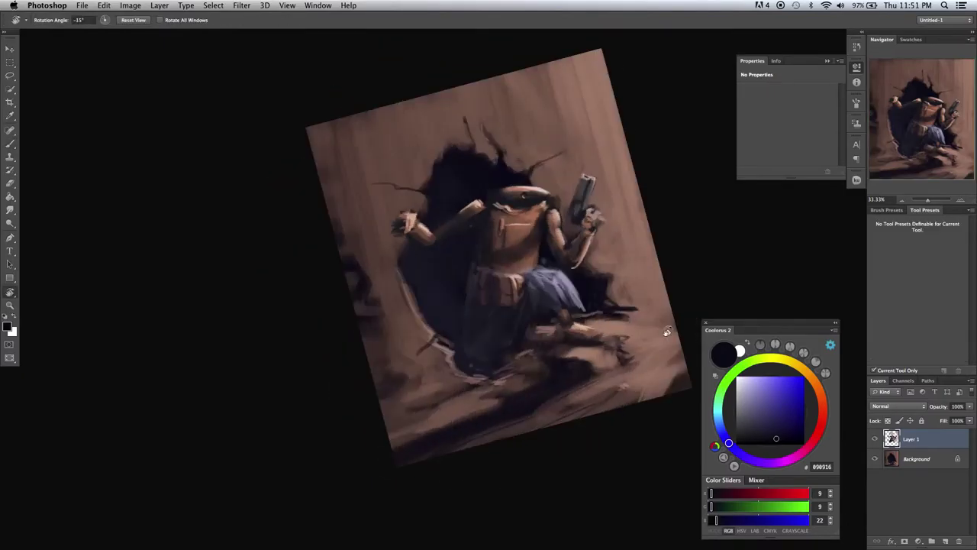
left_click(587, 185, "alt")
key("bracketleft")
key("bracketleft")
key("bracketleft")
key("r")
left_click_drag(489, 291, 556, 360)
left_click(556, 360, "alt")
key("Escape")
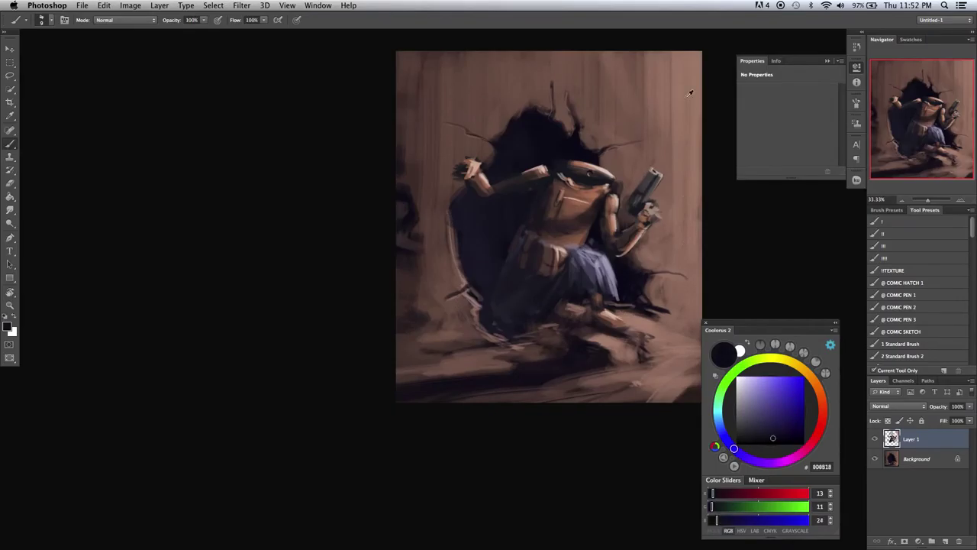
- Paint wall brown around the cracks, then enlarge the brush and sample a lighter brown
left_click(689, 93, "alt")
left_click_drag(694, 40, 696, 107)
mouse_move(701, 213)
left_mouse_down()
mouse_move(665, 213)
mouse_move(651, 179)
left_mouse_up()
key("bracketright")
key("bracketright")
key("bracketright")
left_click(587, 128, "alt")
left_click_drag(403, 300, 380, 279)
- Sample the hole's dark and the hand's skin tone with a smaller brush, tilting the canvas about -24°
left_click(458, 153, "alt")
right_click(435, 277)
left_click(465, 336)
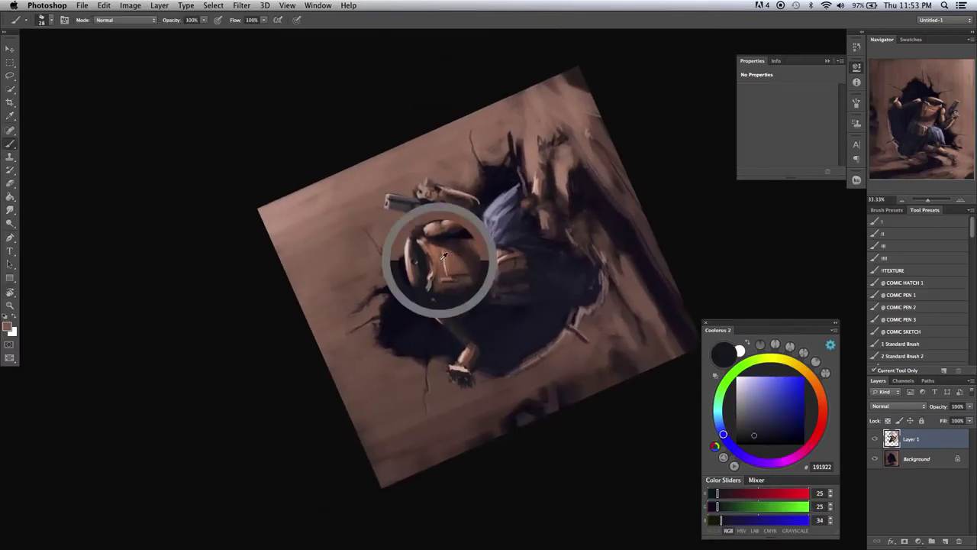
left_click(460, 379, "alt")
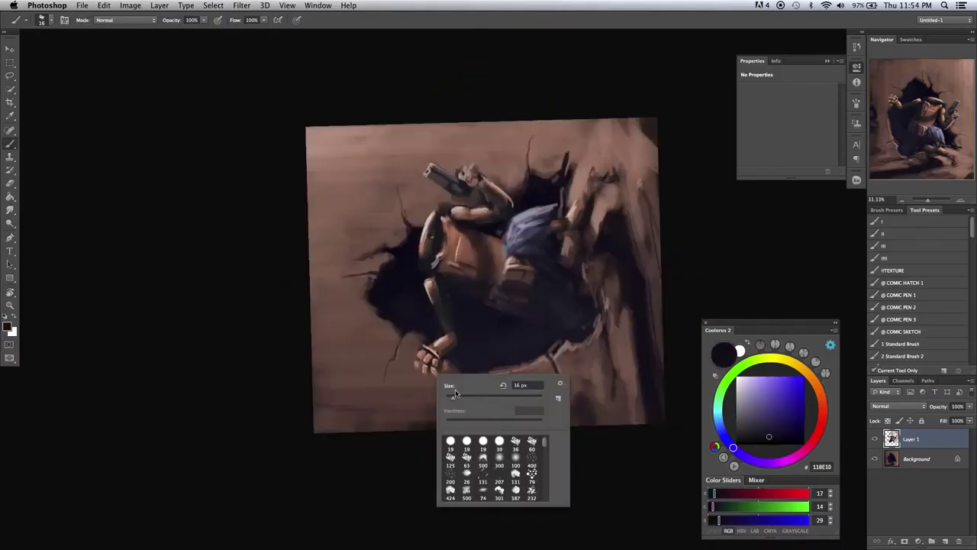
key("Escape")
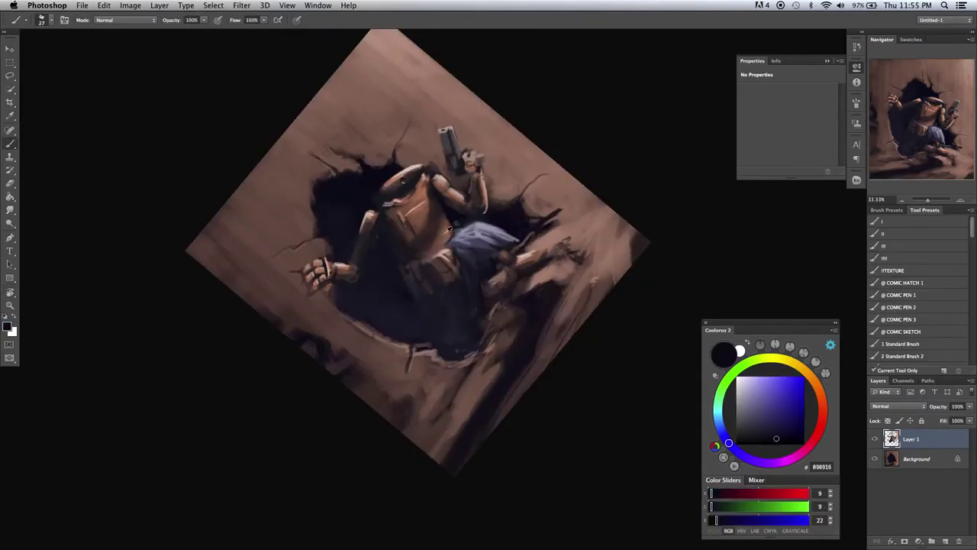
key("r")
left_click_drag(585, 343, 690, 253)
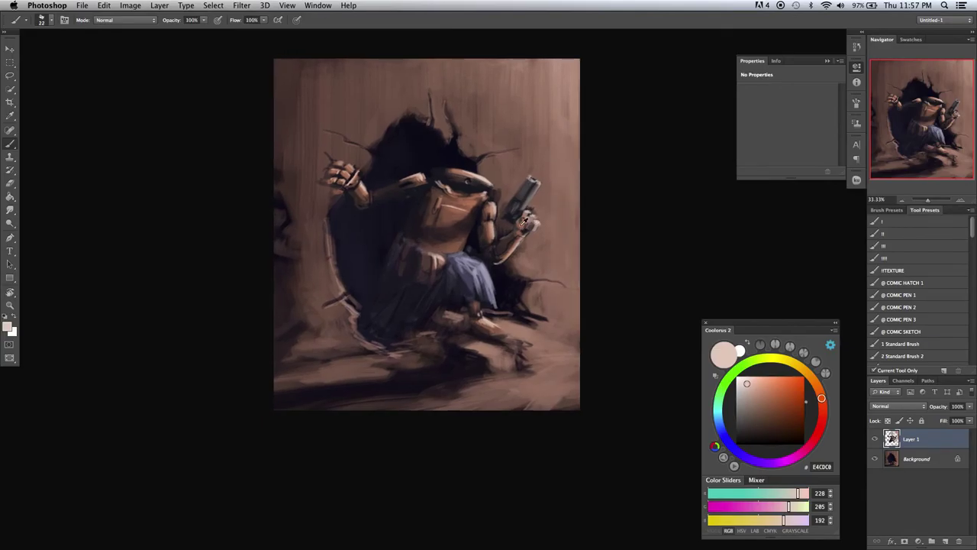
- Sample skin, dark brown and dark blue shadow tones to refine the fist and hair
left_click_drag(491, 423, 437, 549)
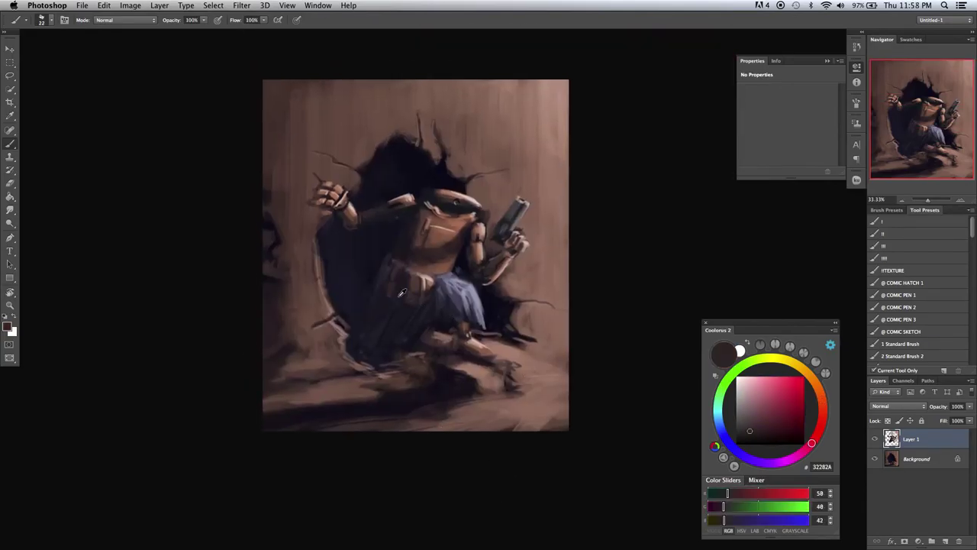
left_click(465, 316, "alt")
left_click(467, 366, "alt")
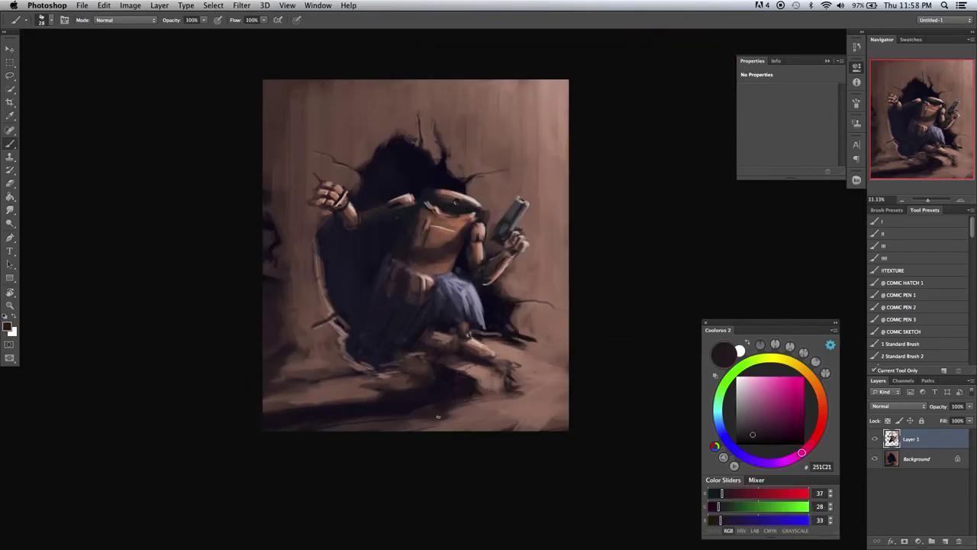
left_click(461, 343, "alt")
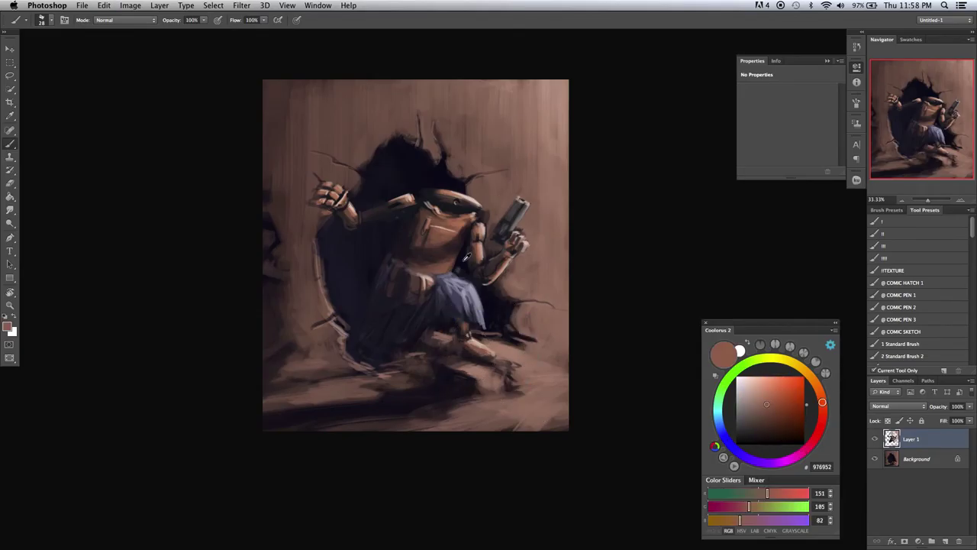
left_click(545, 328, "alt")
left_click(369, 248, "alt")
- Sample pale beige and near-black tones around the hole and adjust the brush size
left_click(427, 200, "alt")
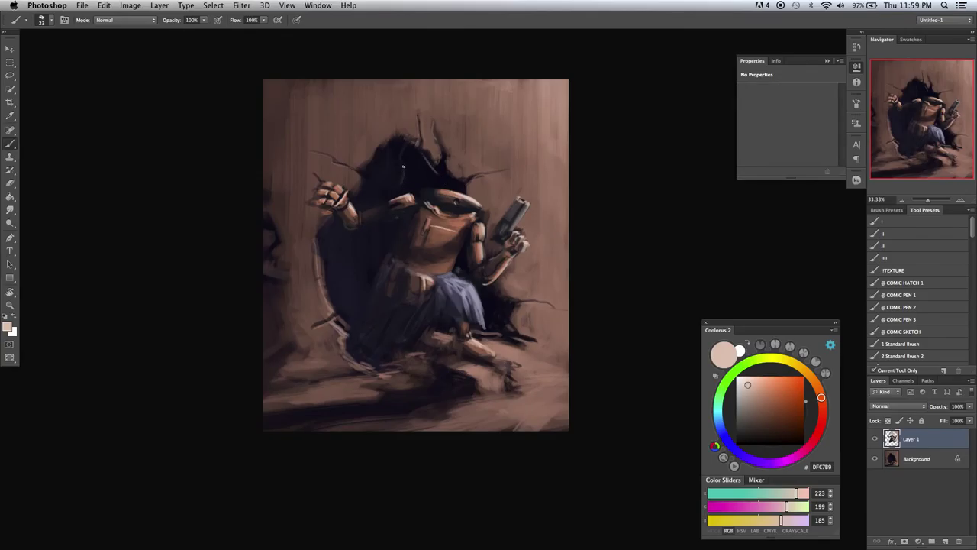
left_click(382, 176, "alt")
left_click(475, 195, "alt")
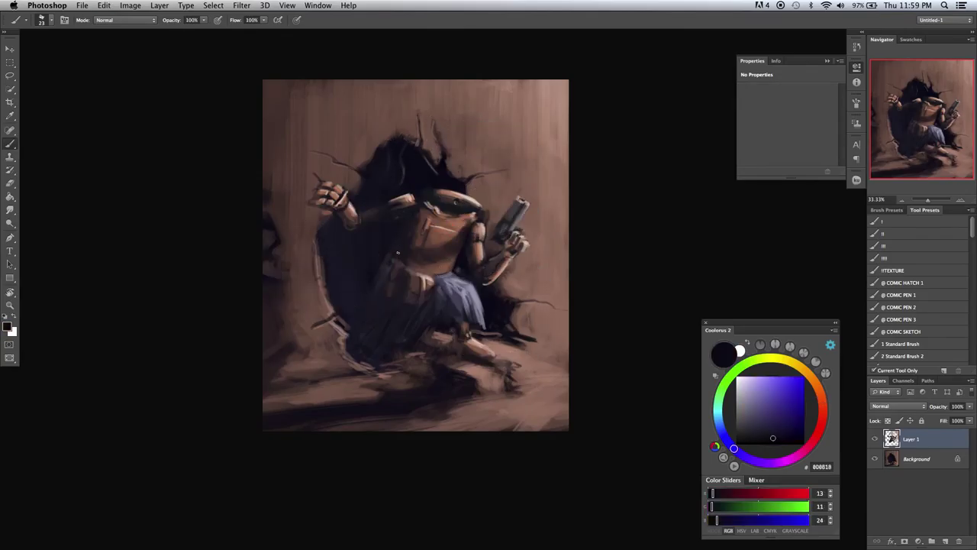
left_click(418, 245, "alt")
right_click(503, 267)
key("Escape")
- Add pale beige highlights from the figure's skin, then sample a dark colour and resize the brush
left_click(557, 424, "alt")
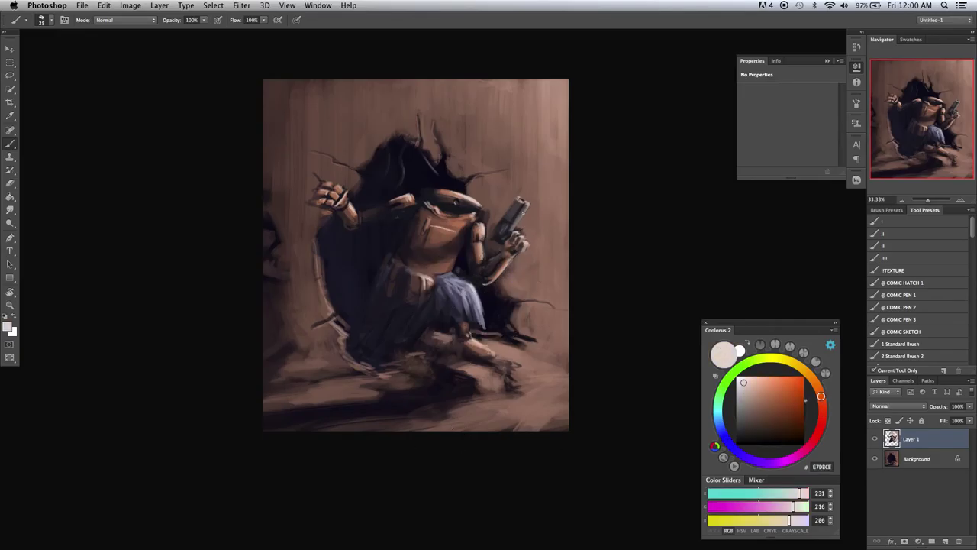
left_click(488, 279, "alt")
mouse_move(585, 434)
left_mouse_down()
mouse_move(615, 419)
mouse_move(689, 262)
left_mouse_up()
key("r")
key("Escape")
left_click(521, 283, "alt")
right_click(521, 283)
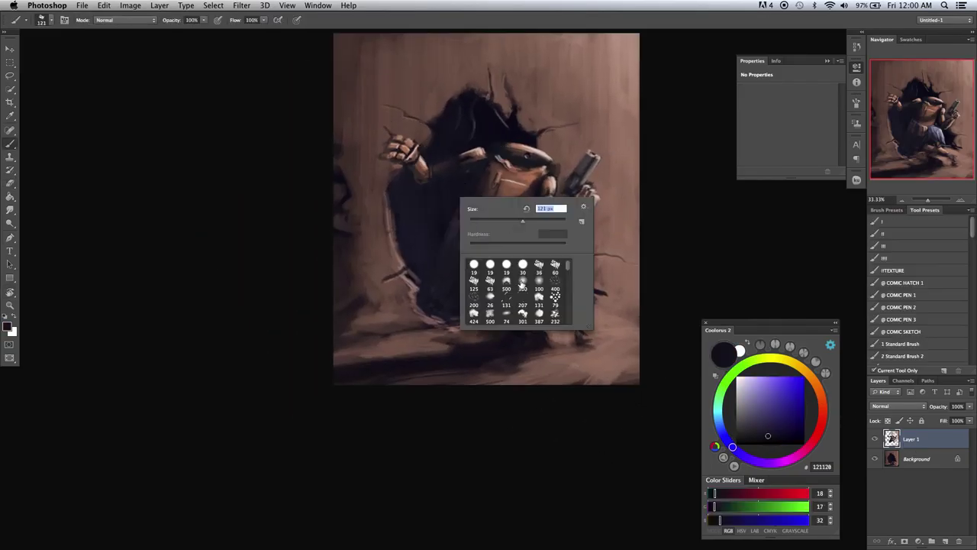